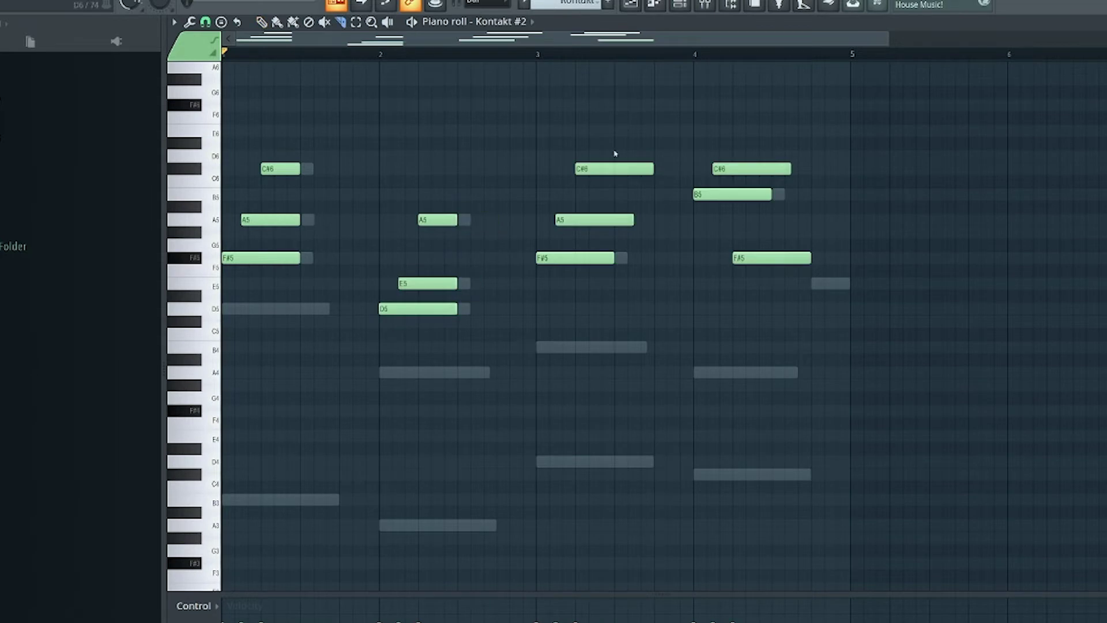
Play back the complete Kontakt pattern in the piano roll to hear its arpeggiated chord melody
scroll(416, 188, up, 3)
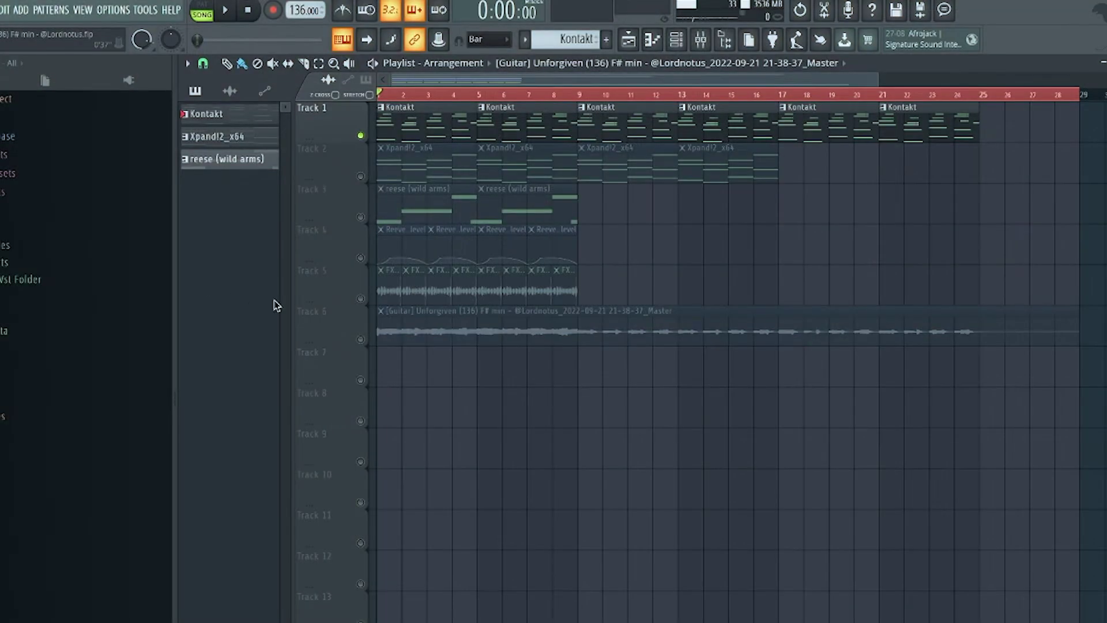
drag(877, 80, 634, 80)
key(F7)
key(space)
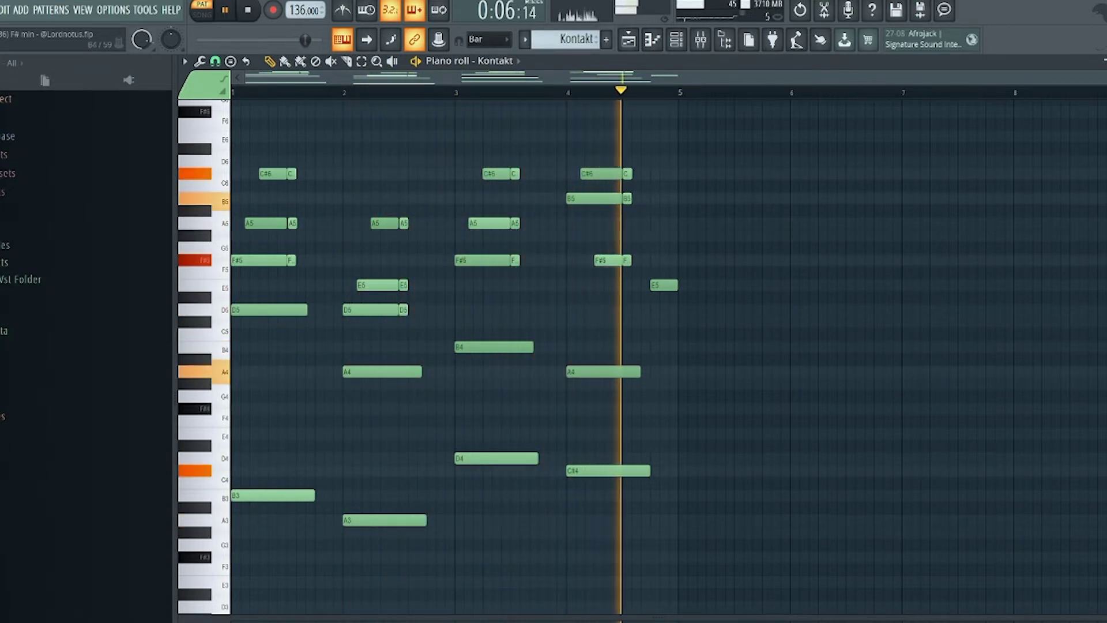
key(space)
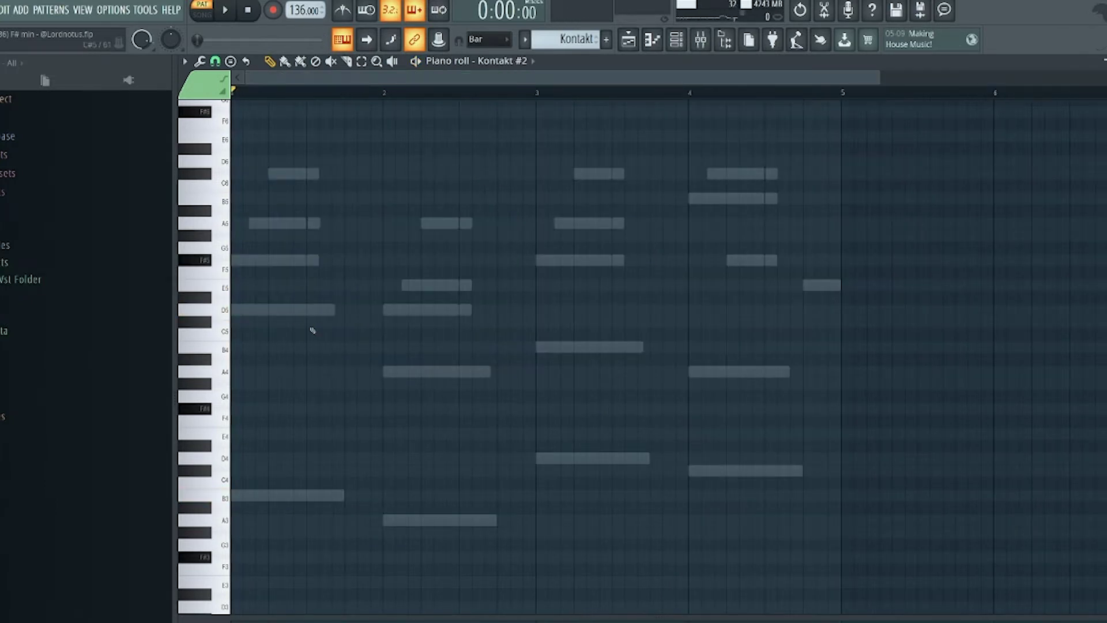
Draw short staggered F#5, A5 and C#6 notes at the start of bar 1 and lengthen all three together
click(241, 261)
click(257, 223)
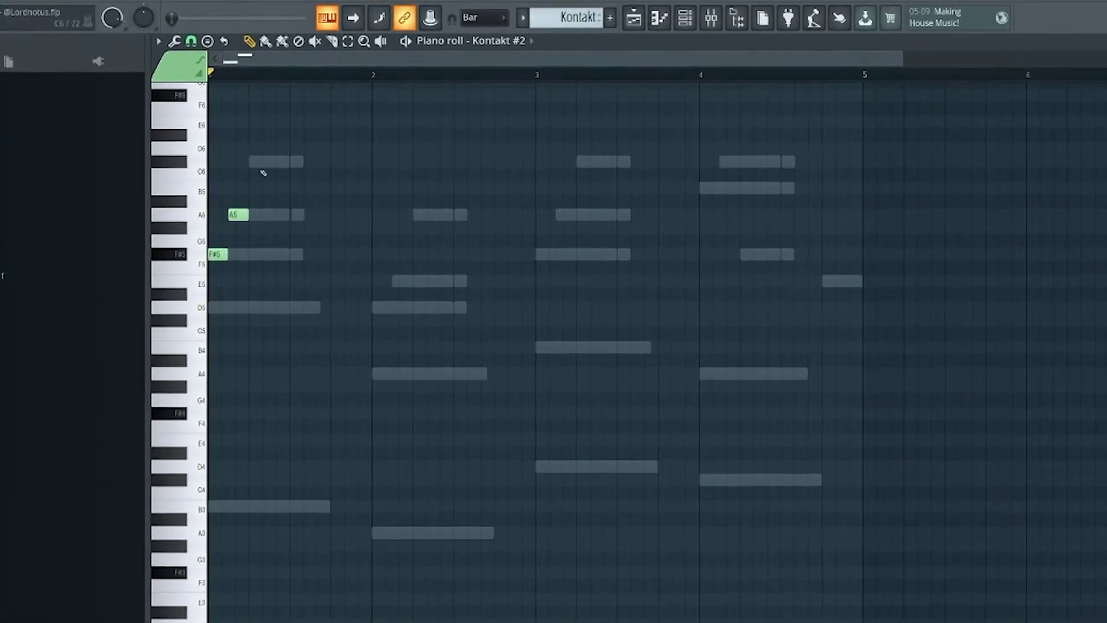
click(259, 163)
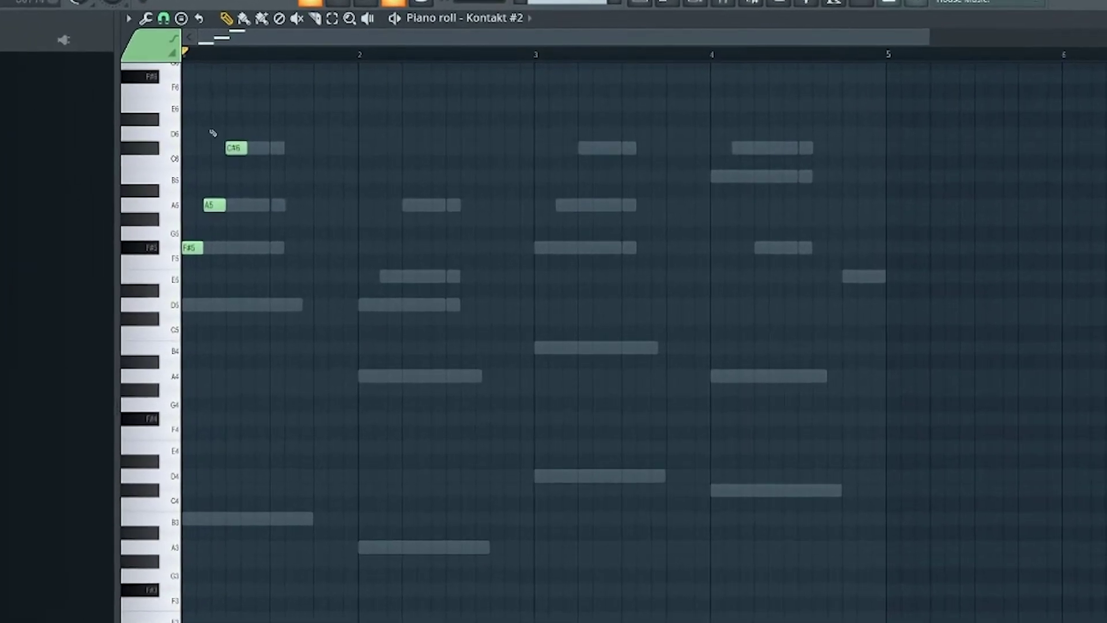
drag(280, 353, 182, 113)
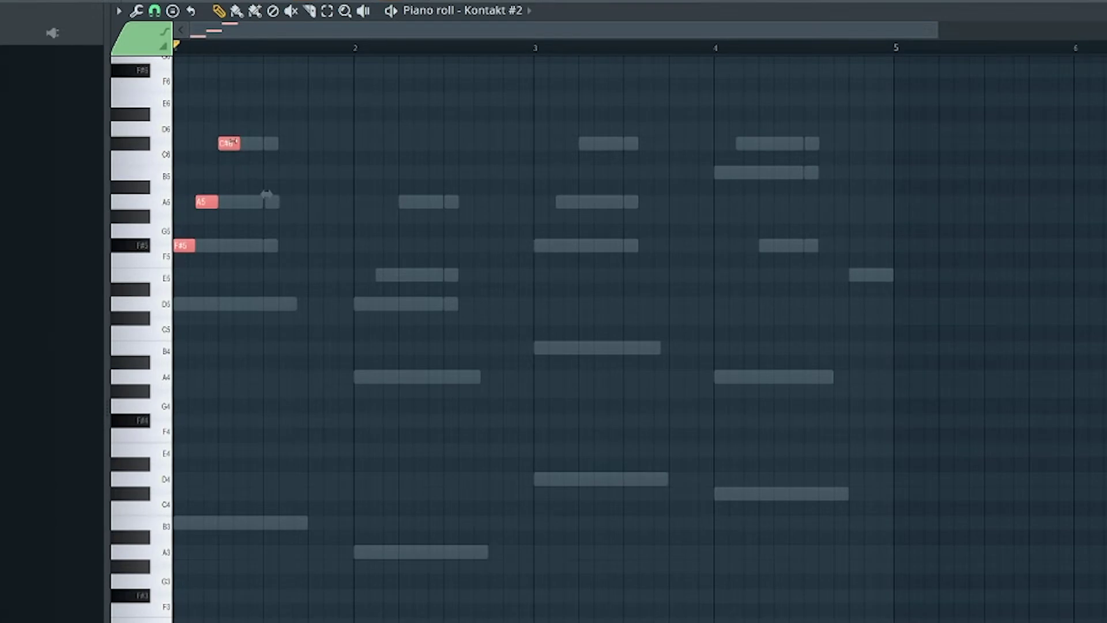
mouse_move(238, 141)
mouse_down()
mouse_move(267, 143)
mouse_move(257, 148)
mouse_up()
Draw staggered D5, E5, A5 in bar 2, F#5, A5, C#6 in bar 3 and B5, C#6, F#5 in bar 4, and play the pattern
click(402, 218)
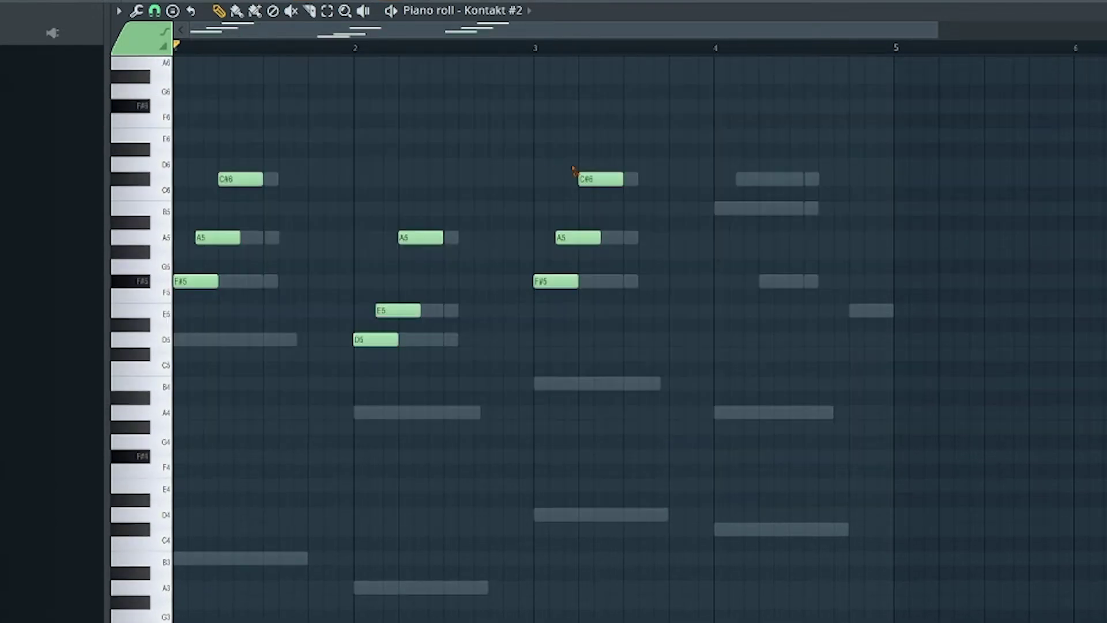
click(719, 212)
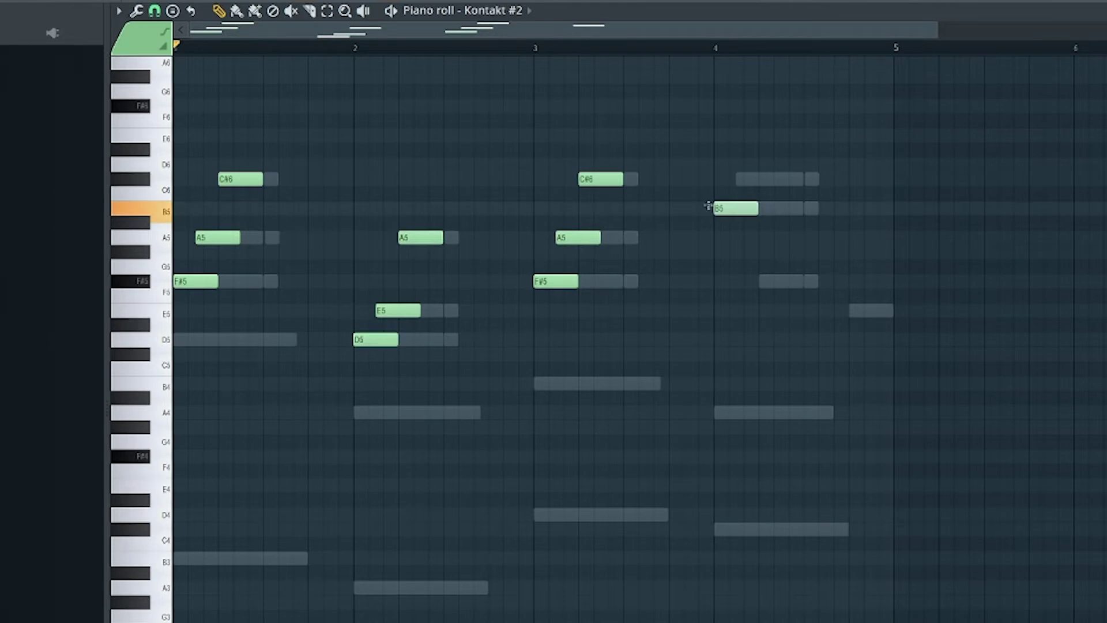
click(739, 181)
click(756, 280)
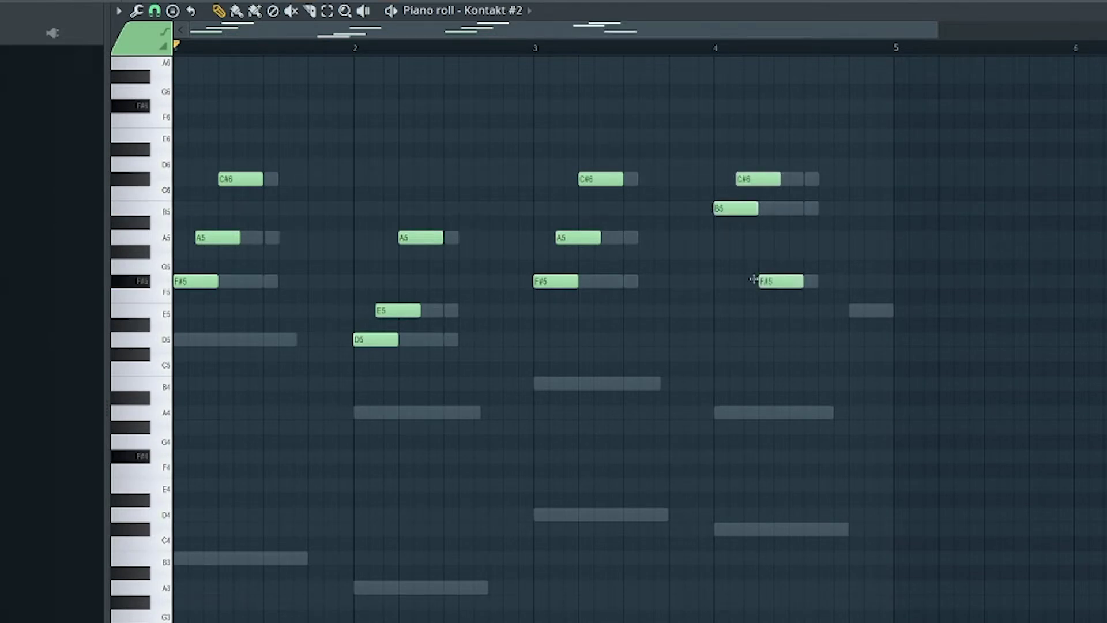
key(space)
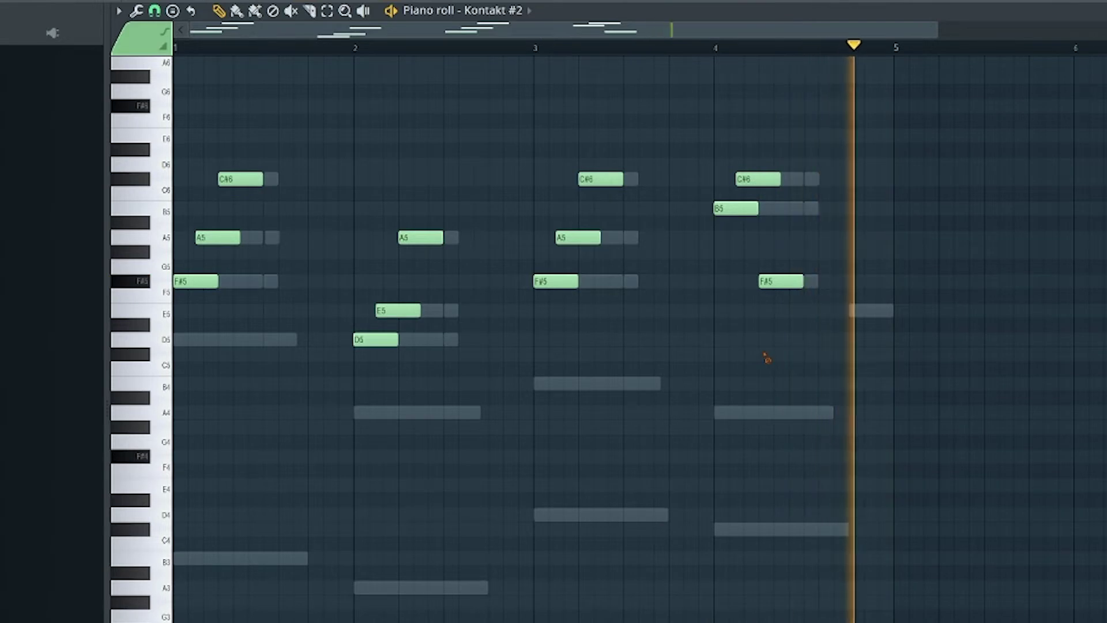
key(space)
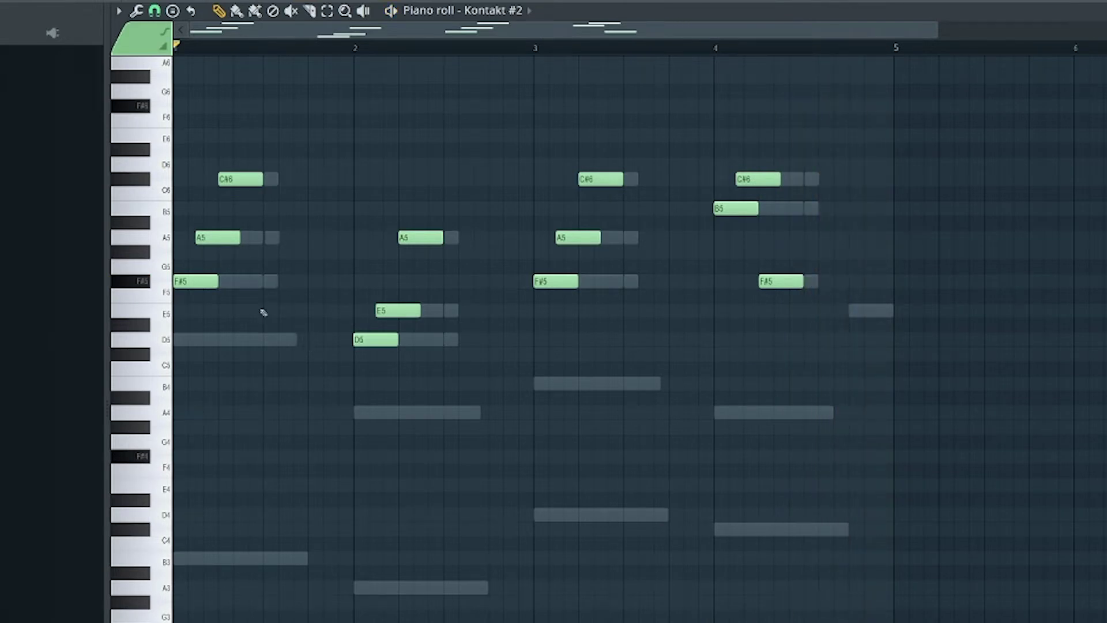
Lengthen F#5 and A5 in bar 1 to end with C#6, and extend all the notes in bars 2 to 4
drag(223, 285, 255, 294)
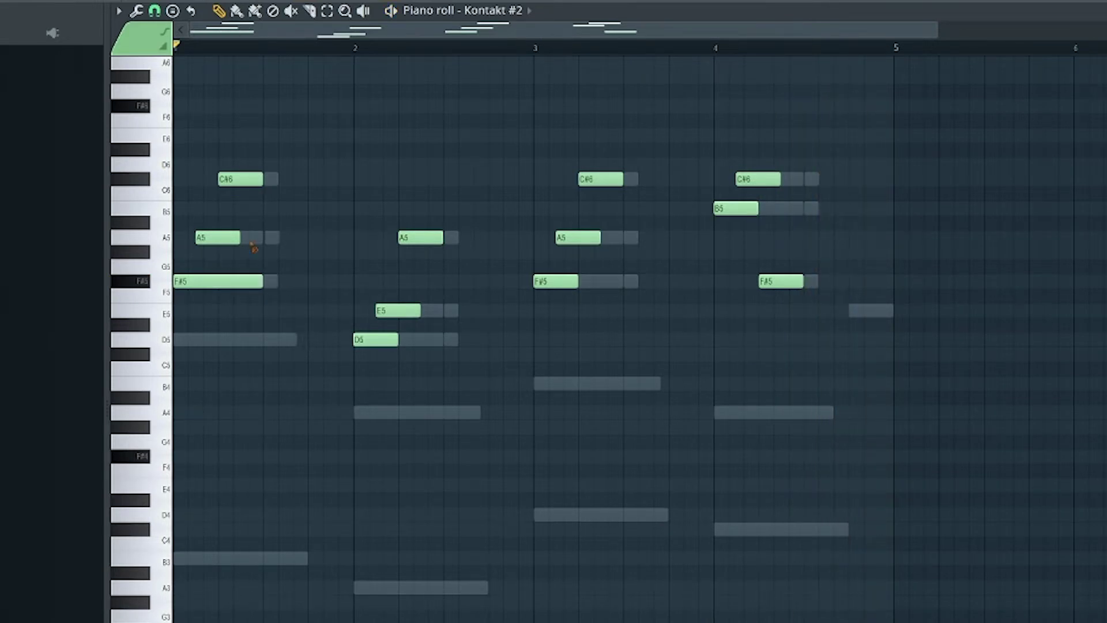
drag(234, 235, 264, 240)
drag(307, 115, 838, 462)
drag(801, 281, 872, 257)
key(ctrl+d)
Slice the notes in bars 2 to 4 at each bar's midpoint and remove the tails so each chord ends together
key(c)
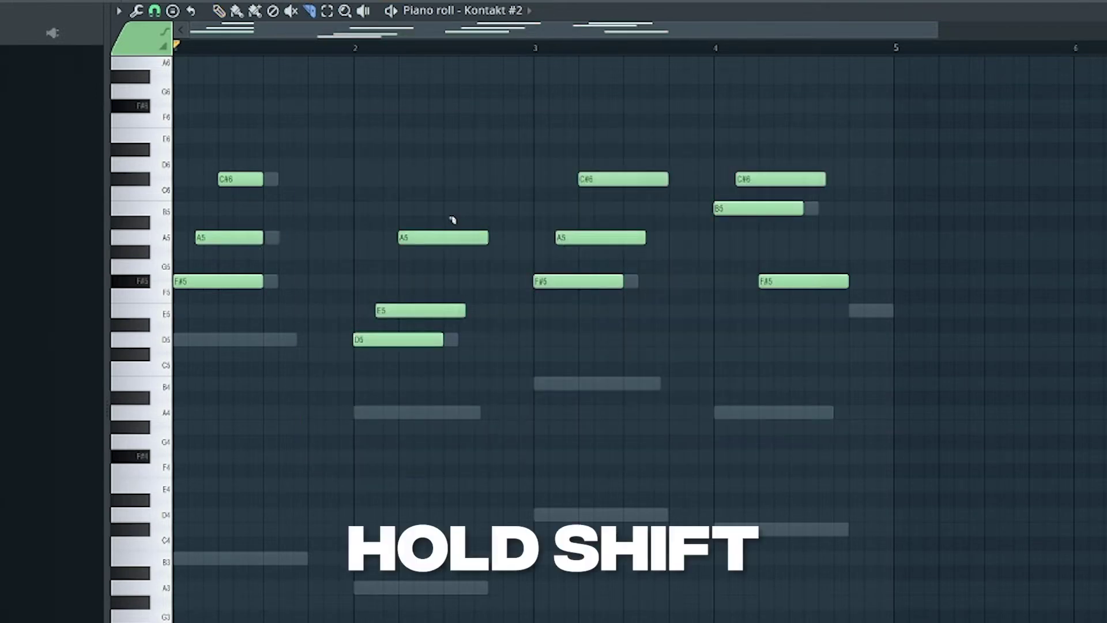
drag(449, 219, 449, 344)
key(ctrl+x)
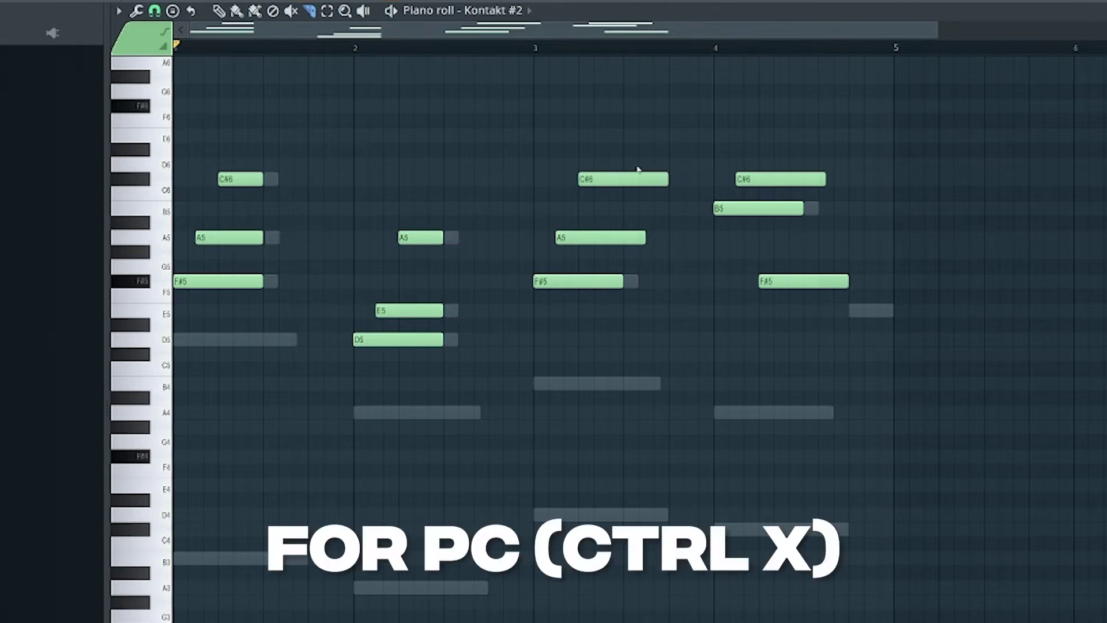
drag(624, 163, 625, 291)
key(ctrl+x)
Add F#5, A5 and C#6 repeats directly after the held notes in bar 1 and shorten them to match the ghost notes
scroll(178, 208, up, 3)
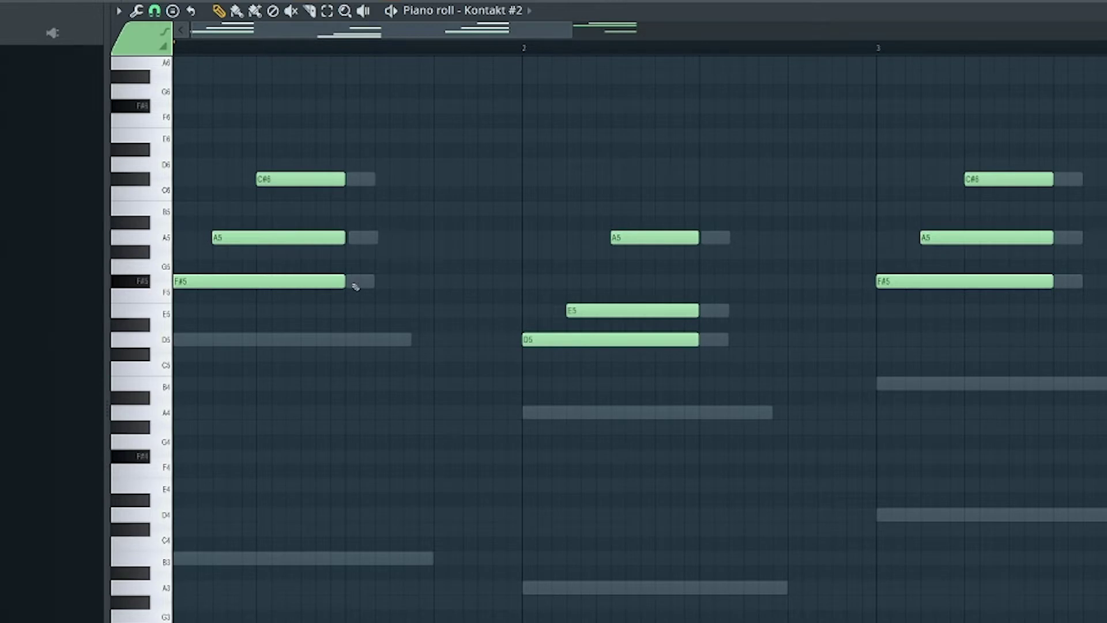
click(354, 282)
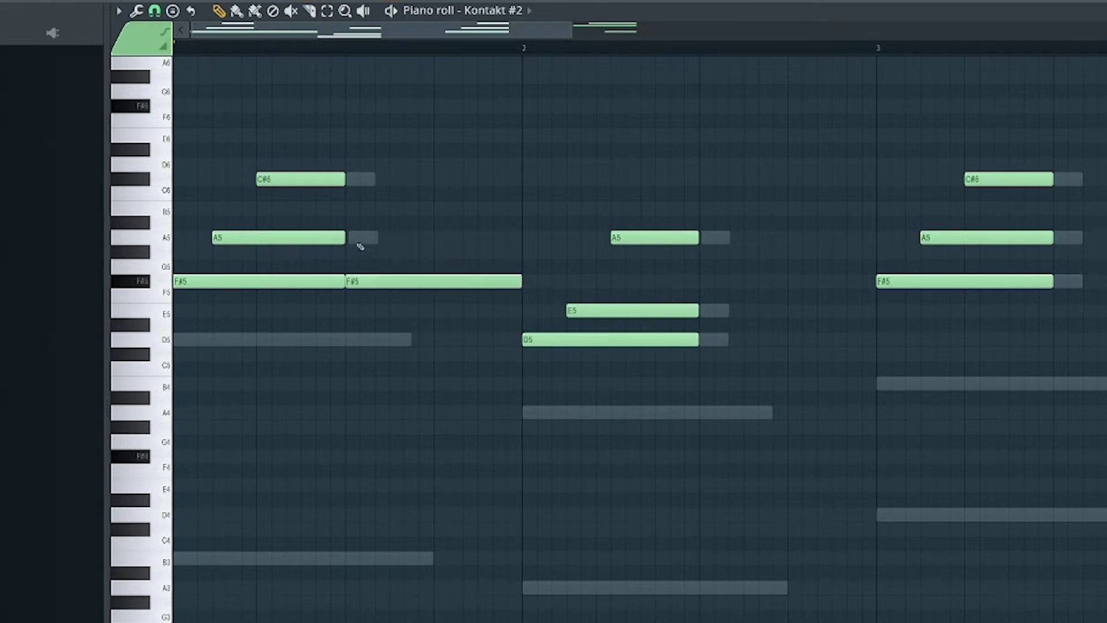
click(356, 240)
click(364, 181)
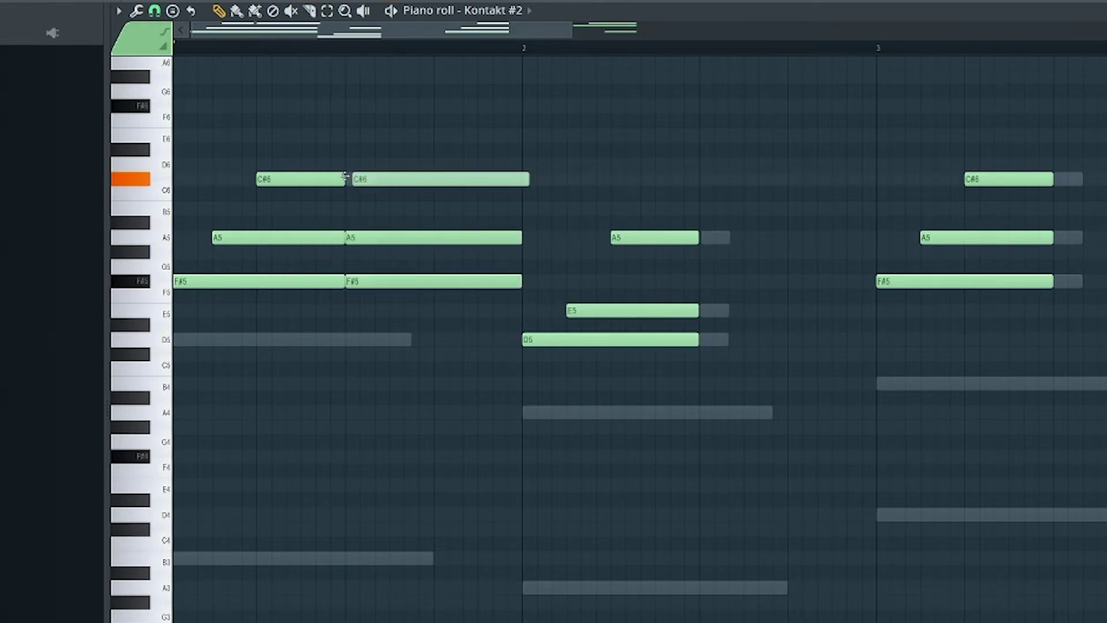
drag(425, 129, 413, 403)
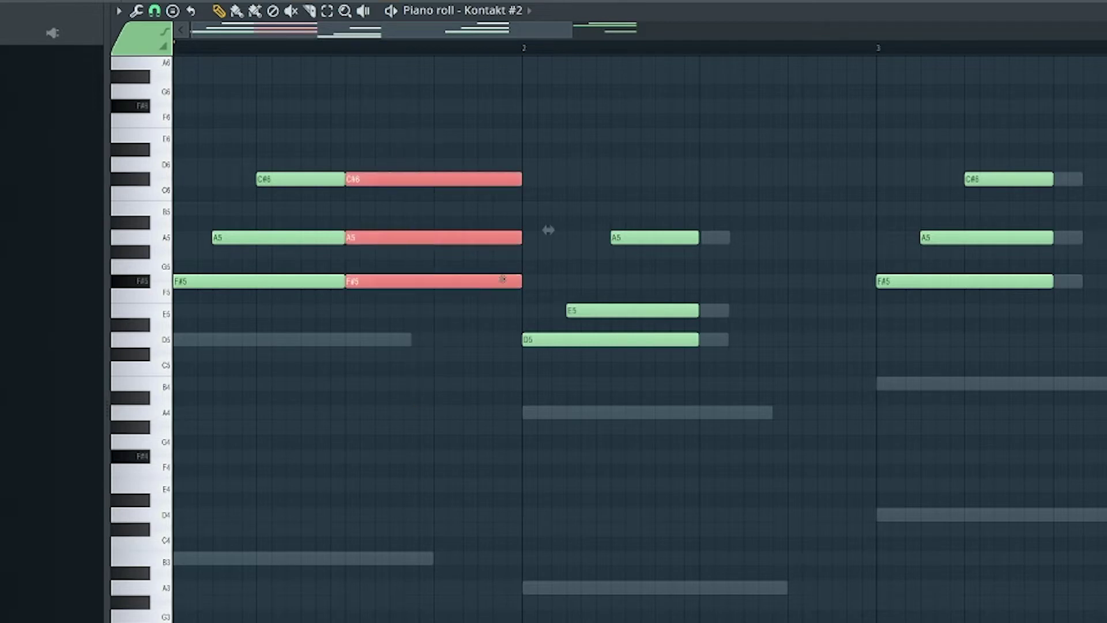
drag(517, 282, 372, 302)
click(481, 340)
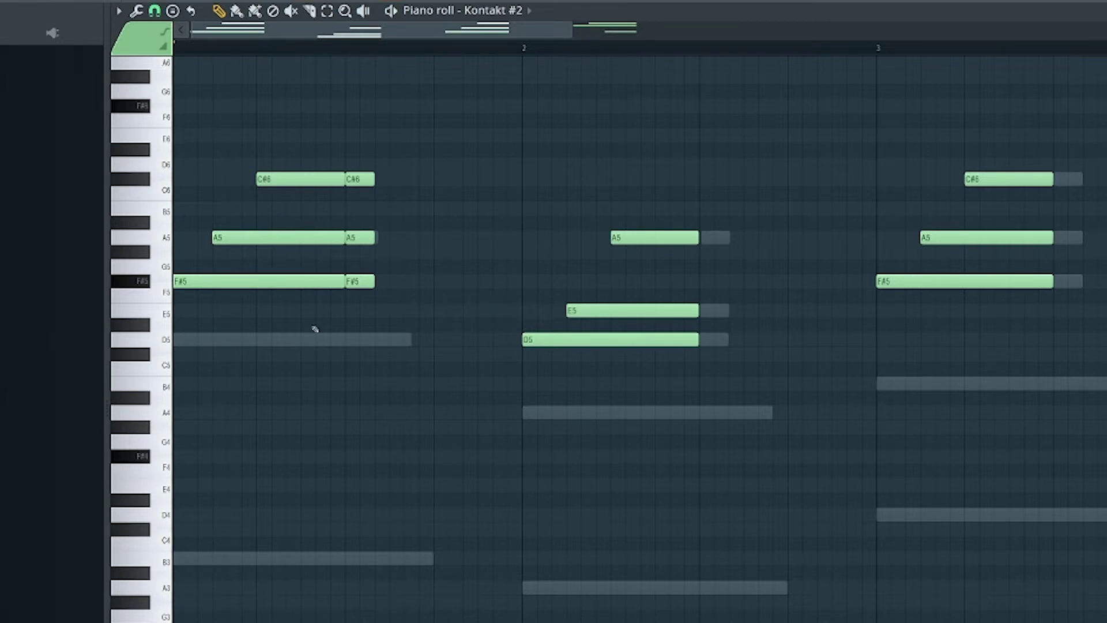
Add short D5, E5 and A5 repeats directly after the held notes in bar 2
scroll(204, 358, down, 1)
scroll(132, 345, up, 1)
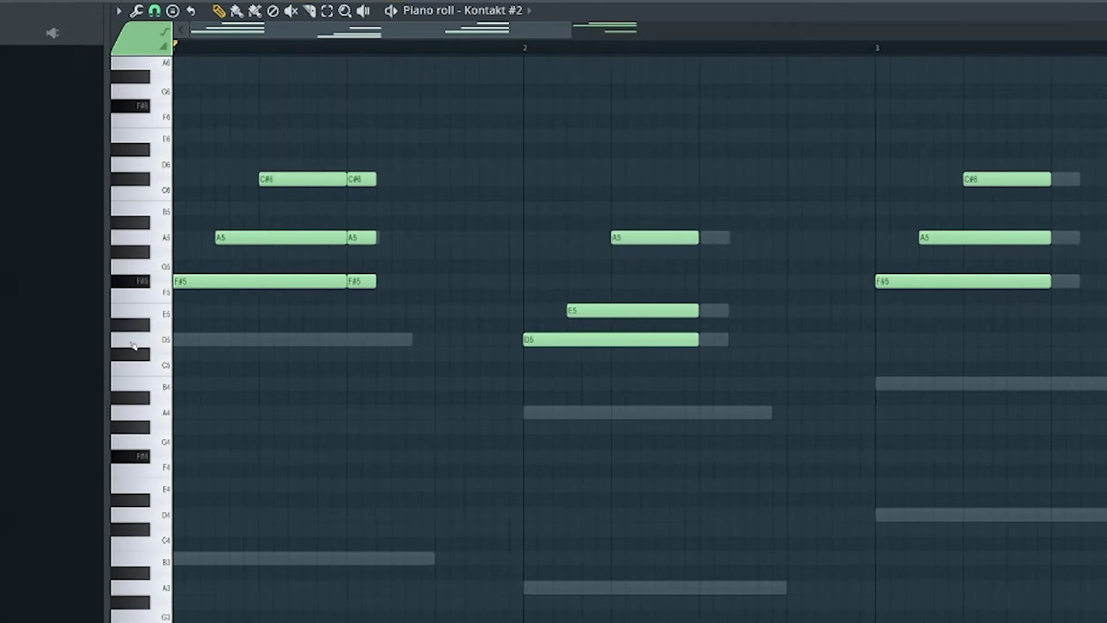
click(716, 339)
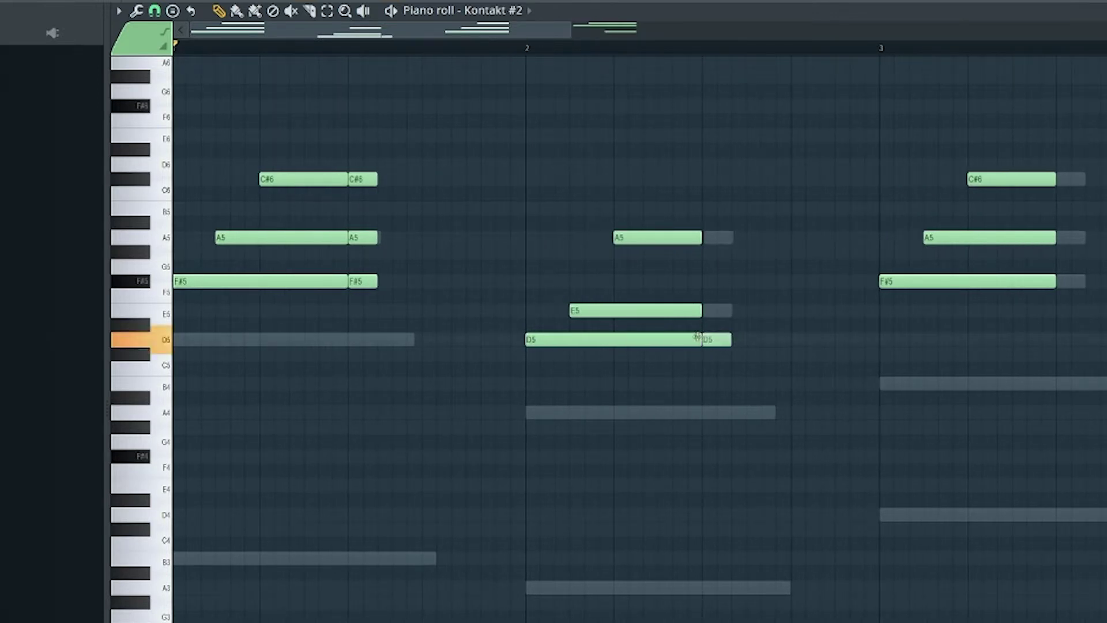
drag(721, 310, 709, 310)
drag(716, 250, 715, 237)
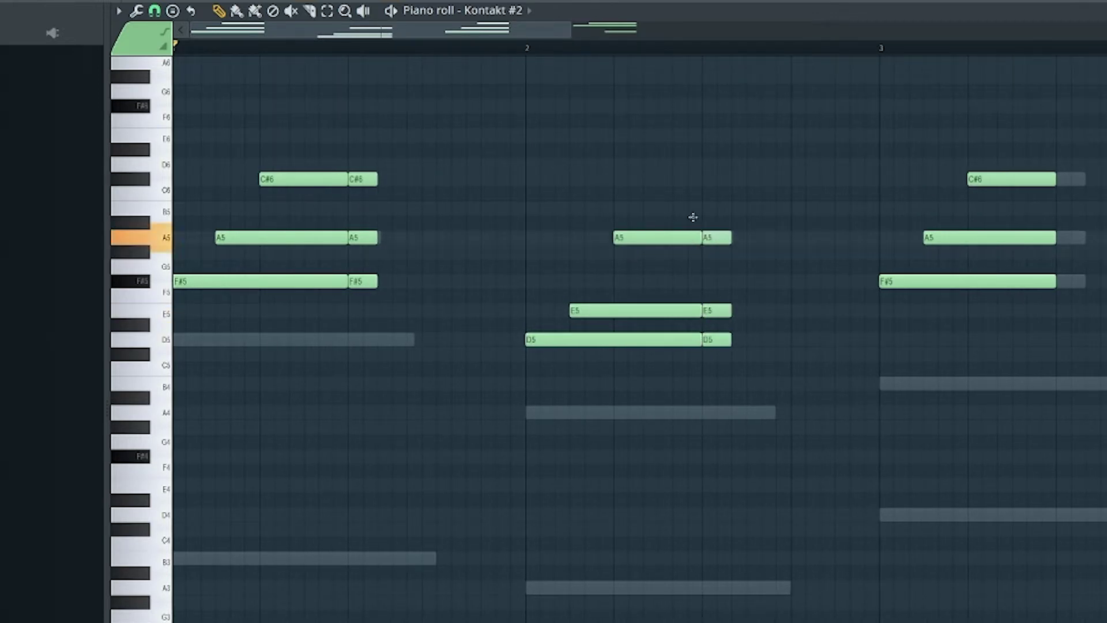
Try out a short F#5, A5 and C#6 chord on beat 4 of bar 1
scroll(640, 161, down, 2)
drag(257, 274, 239, 98)
click(219, 116)
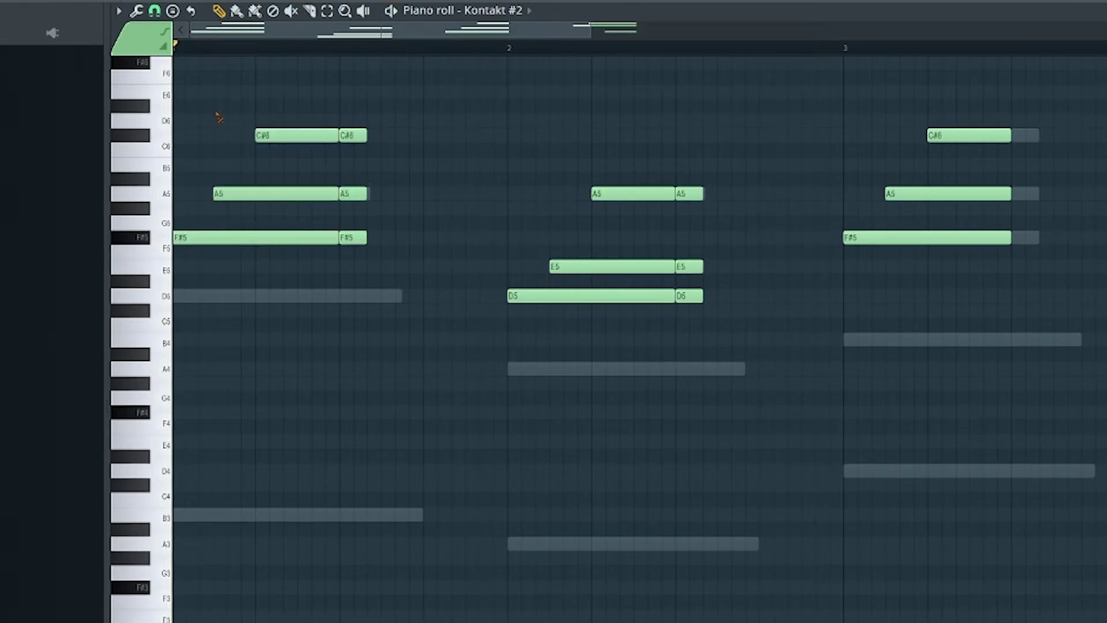
click(426, 241)
drag(433, 227, 422, 120)
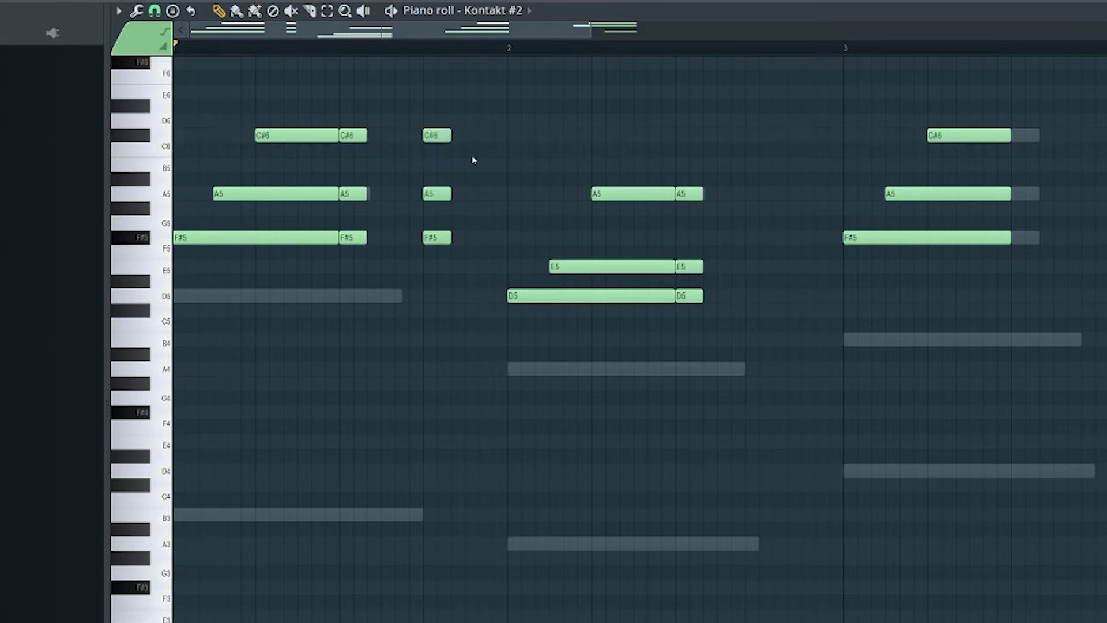
scroll(484, 155, up, 2)
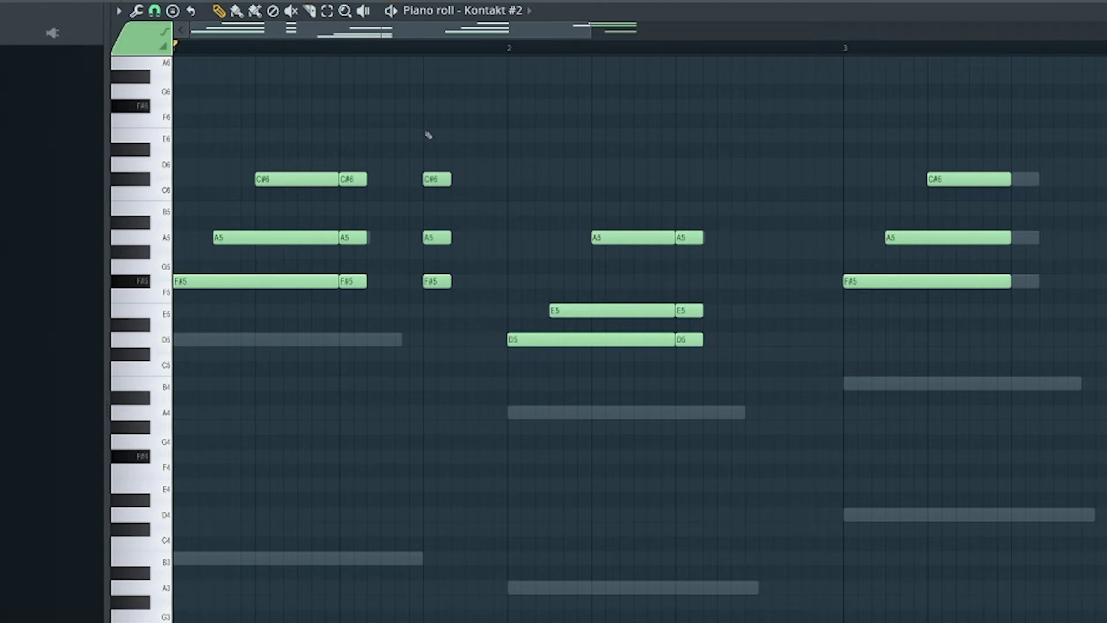
click(429, 135)
click(428, 53)
right_click(450, 134)
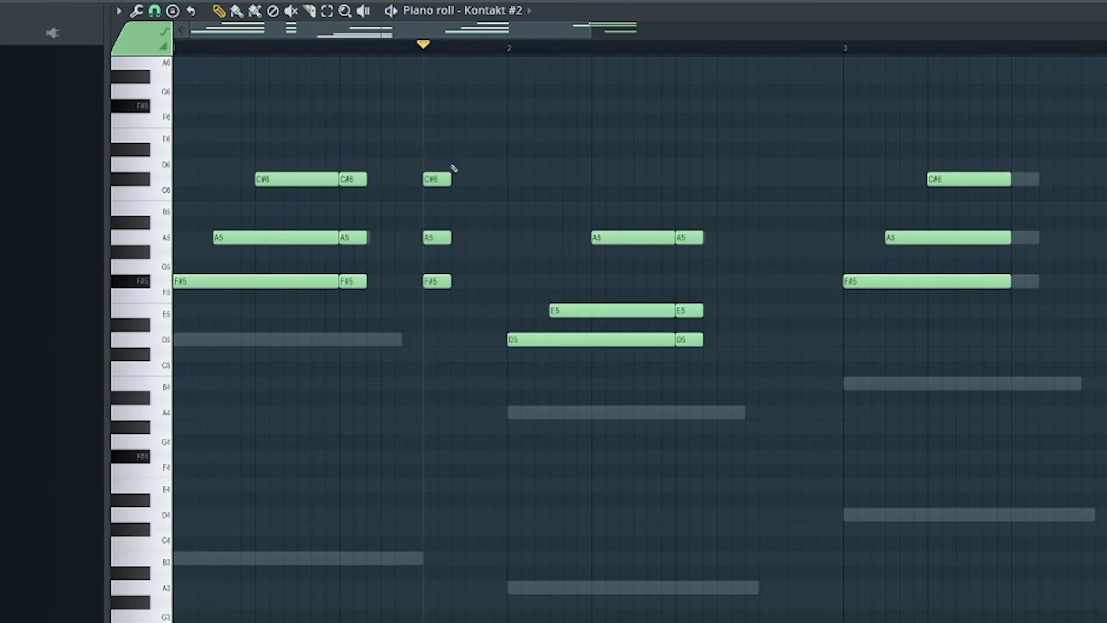
key(ctrl+z)
scroll(461, 116, down, 1)
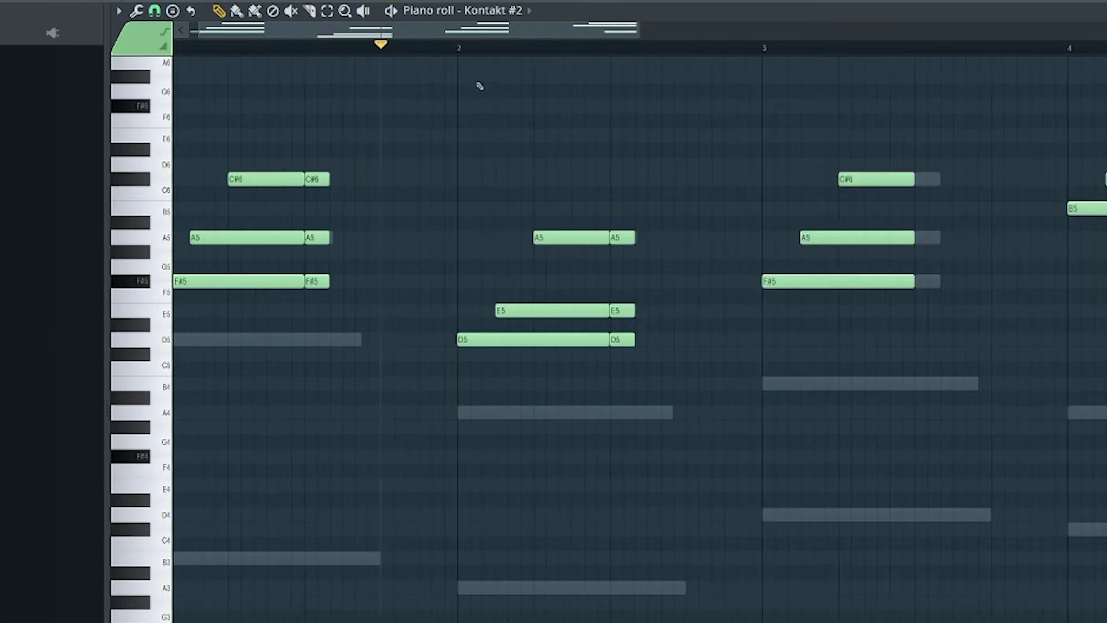
drag(481, 286, 497, 314)
right_click(523, 293)
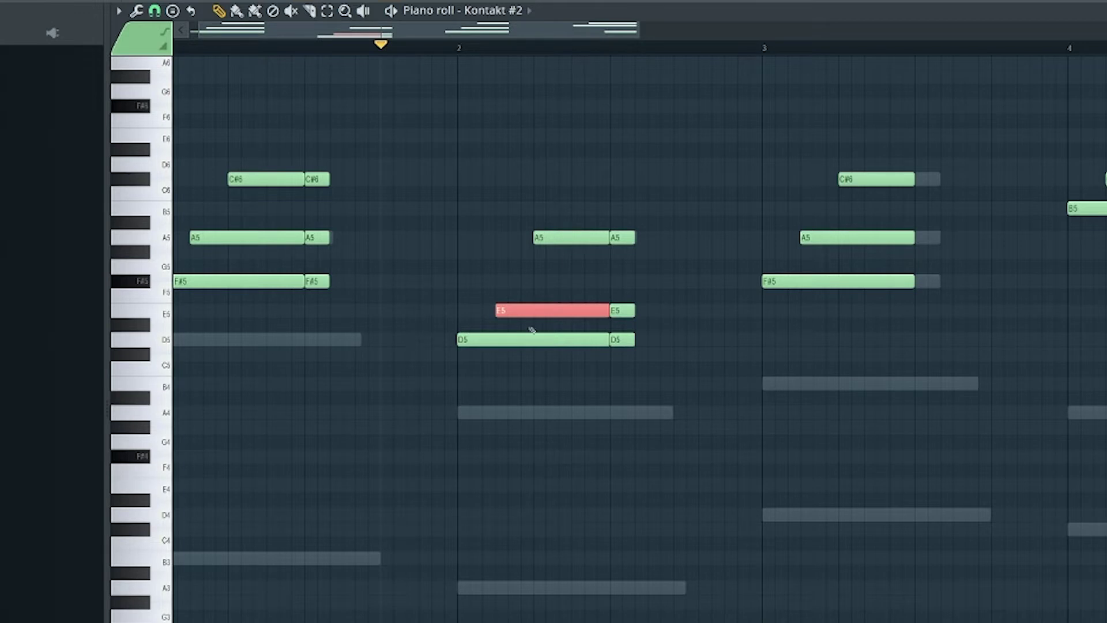
key(ctrl+d)
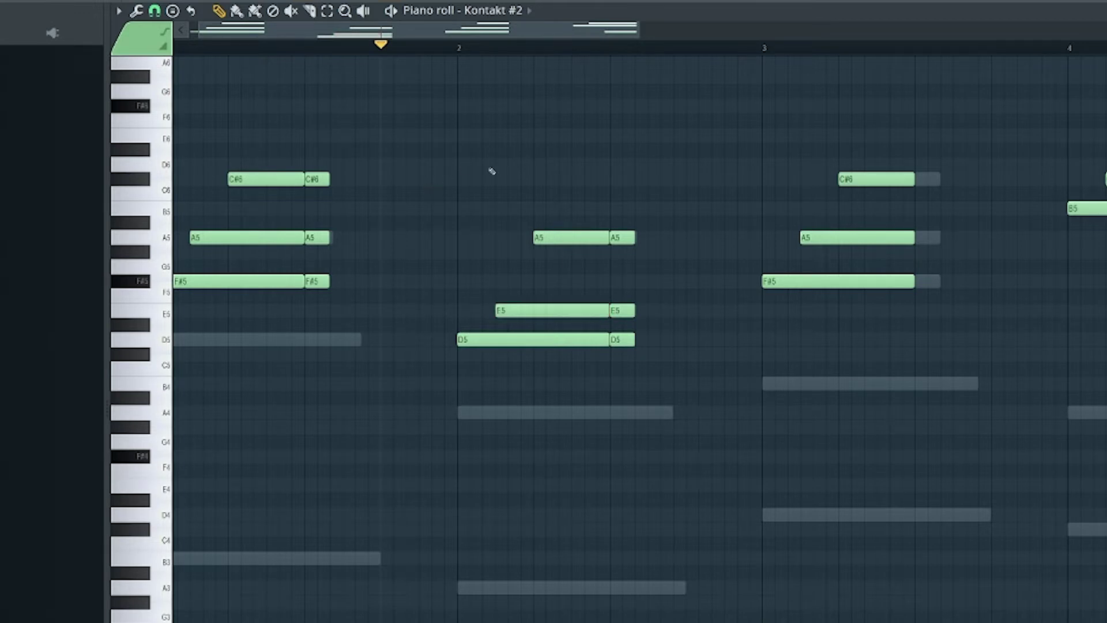
click(459, 51)
drag(258, 329, 386, 169)
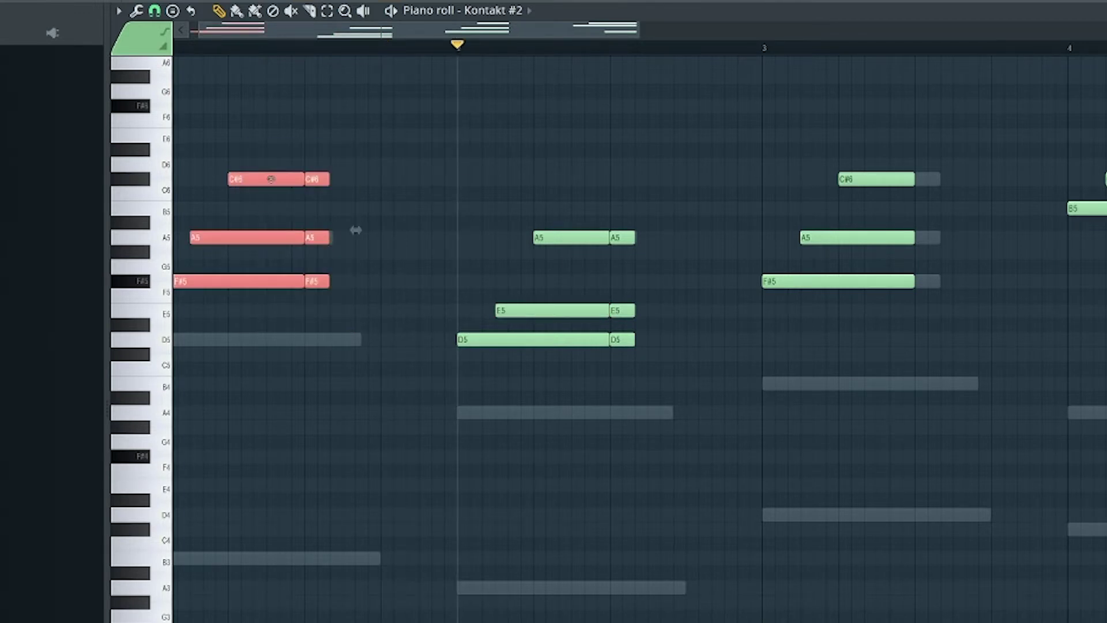
drag(271, 179, 933, 191)
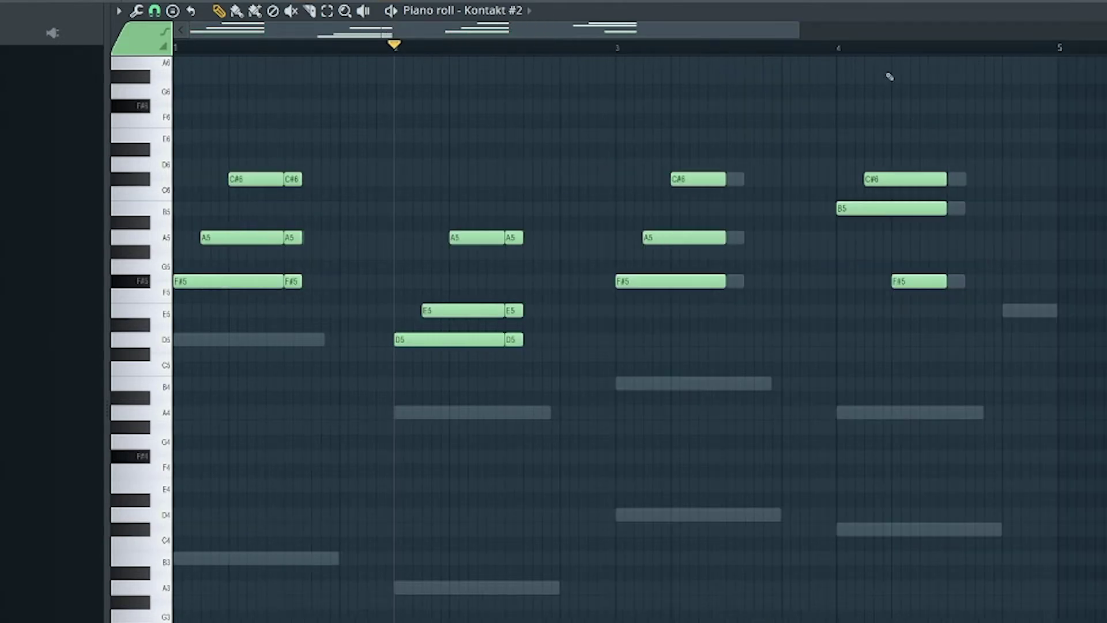
click(841, 50)
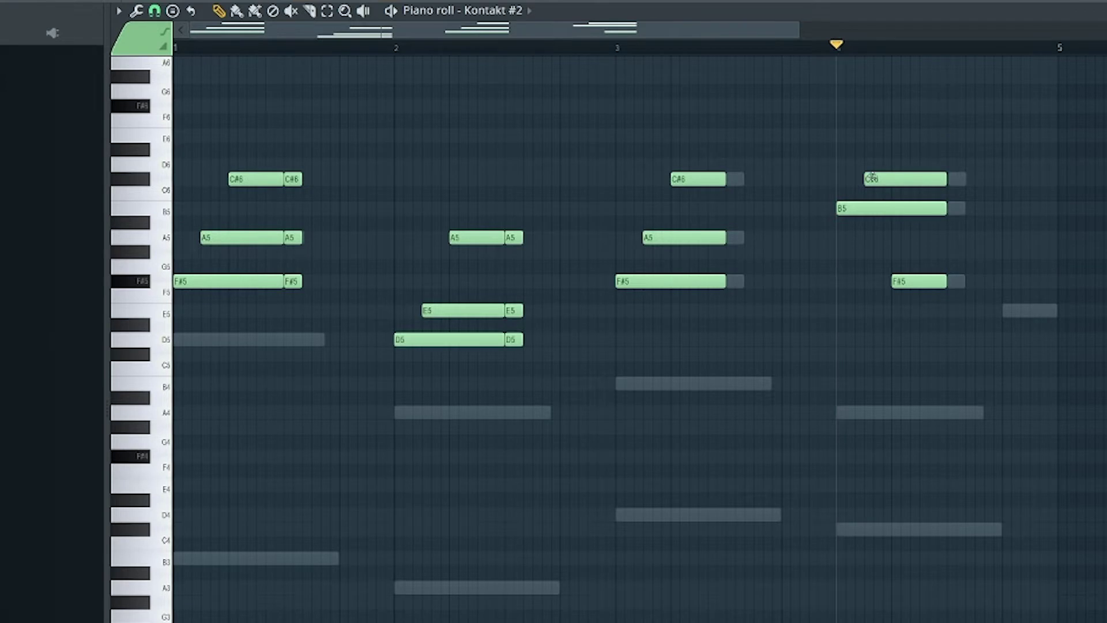
scroll(873, 177, up, 2)
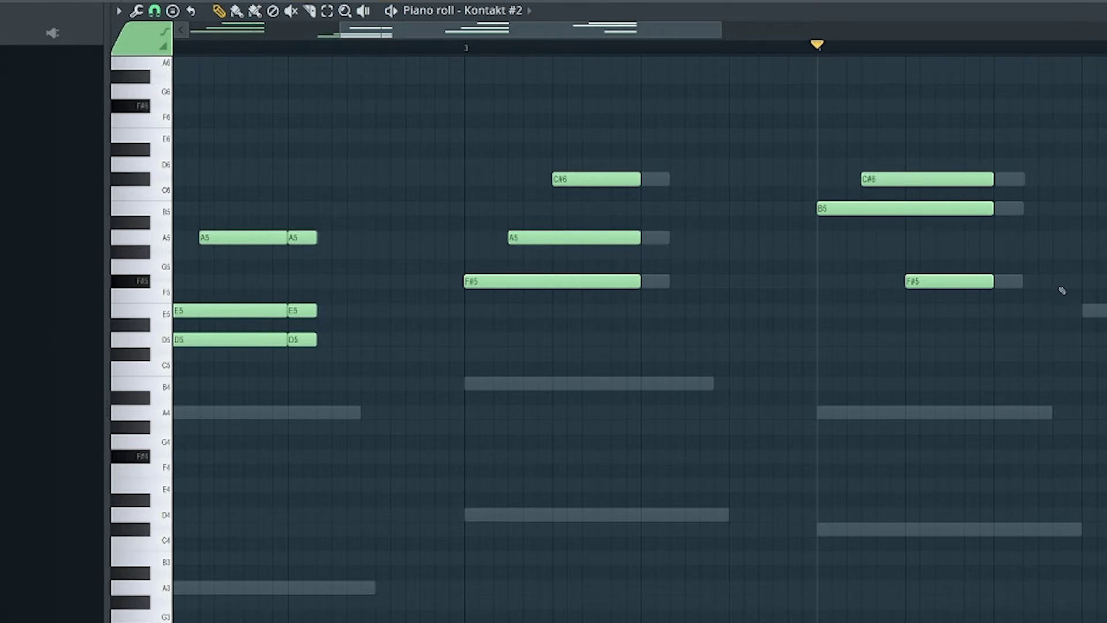
Add short F#5, A5 and C#6 repeats directly after the held notes in bar 3
scroll(1063, 290, down, 2)
click(760, 179)
click(760, 281)
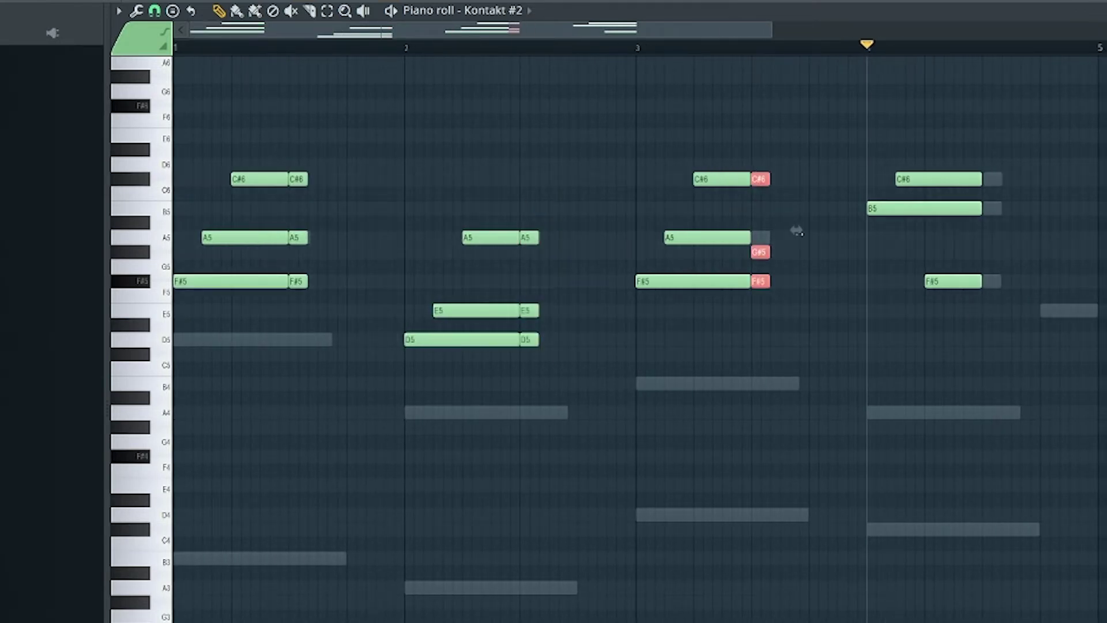
drag(760, 250, 760, 237)
Add short B5, C#6 and F#5 repeats directly after the held notes in bar 4, and play the pattern
click(1001, 208)
drag(995, 208, 986, 208)
click(992, 179)
drag(992, 265, 992, 281)
scroll(989, 301, down, 1)
key(space)
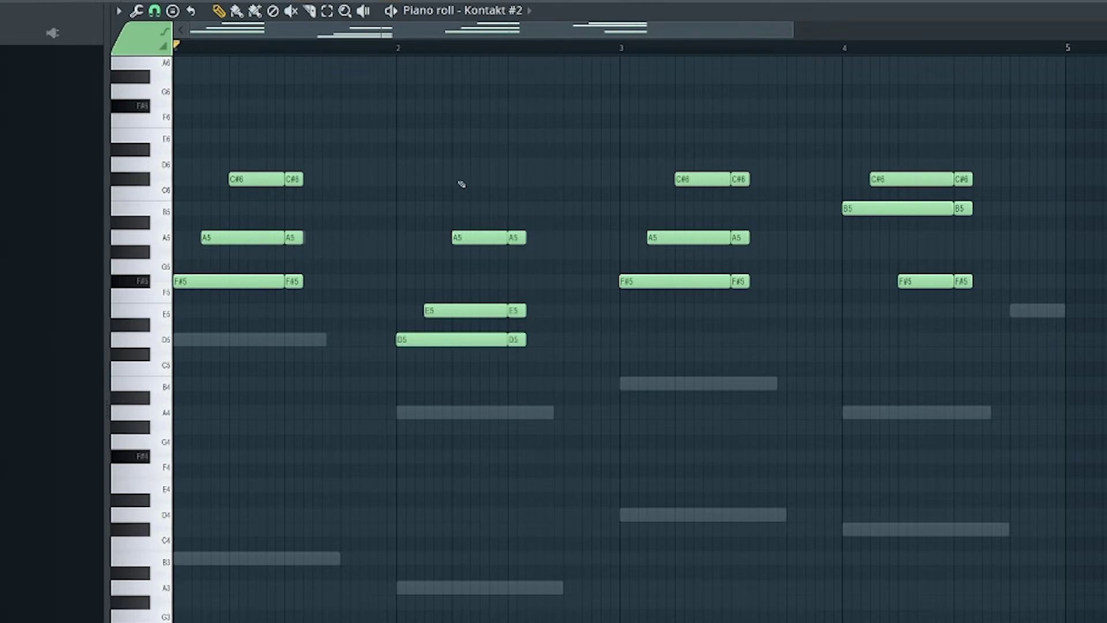
Try the Strumizer and the randomizer on the chord notes, leaving the timing unaltered
key(alt+s)
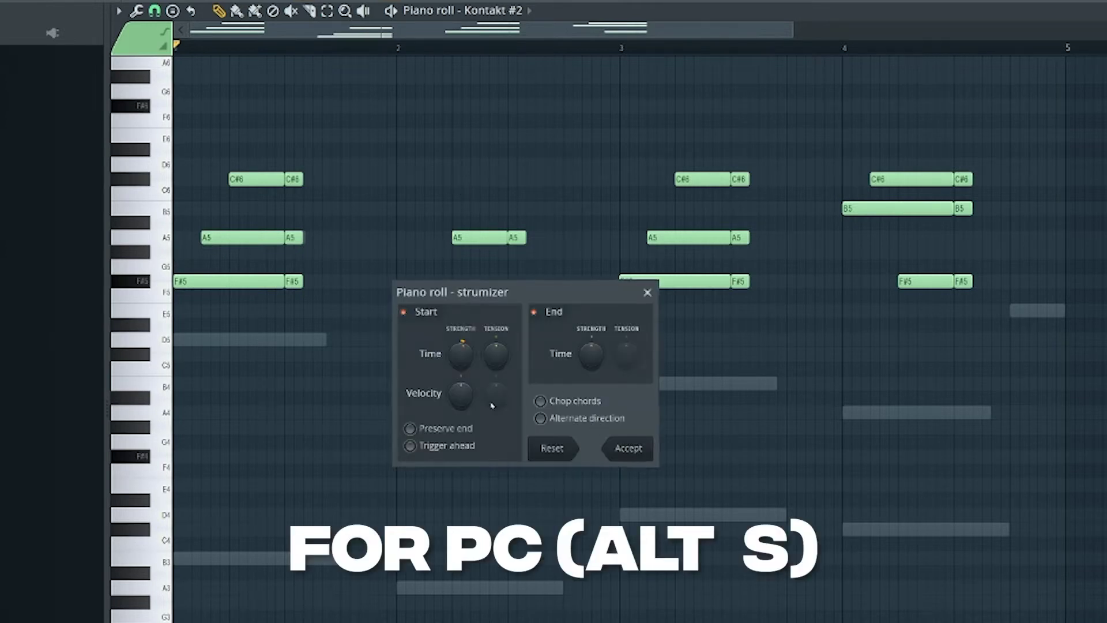
click(614, 444)
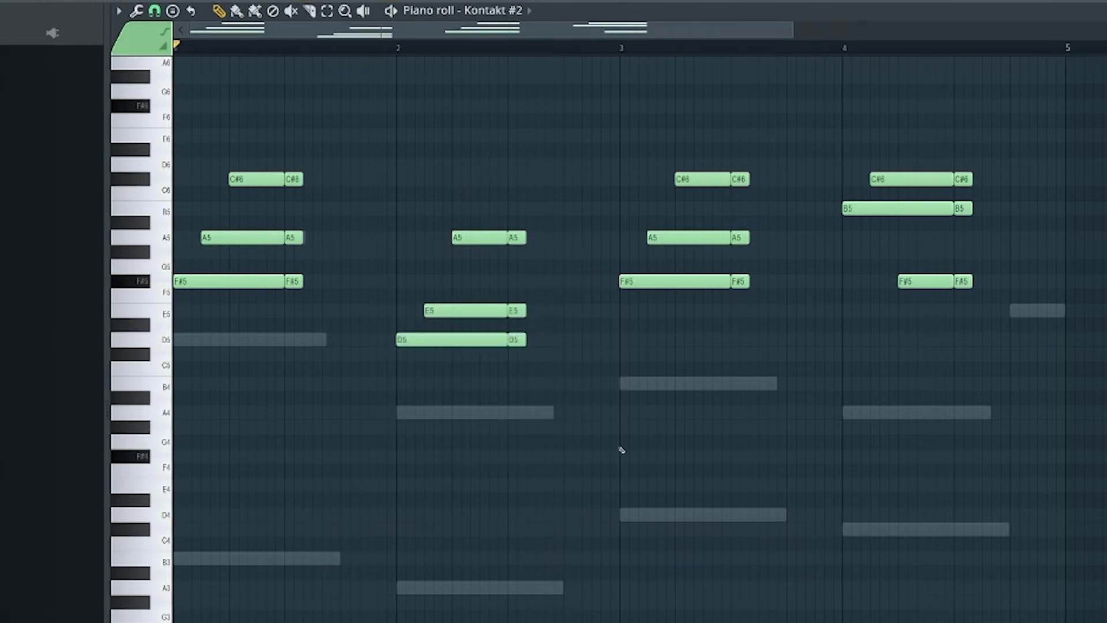
key(alt+r)
key(Escape)
Add held D5, A4, B4 and A4 notes under the chords at the start of bars 1 to 4
scroll(685, 512, down, 1)
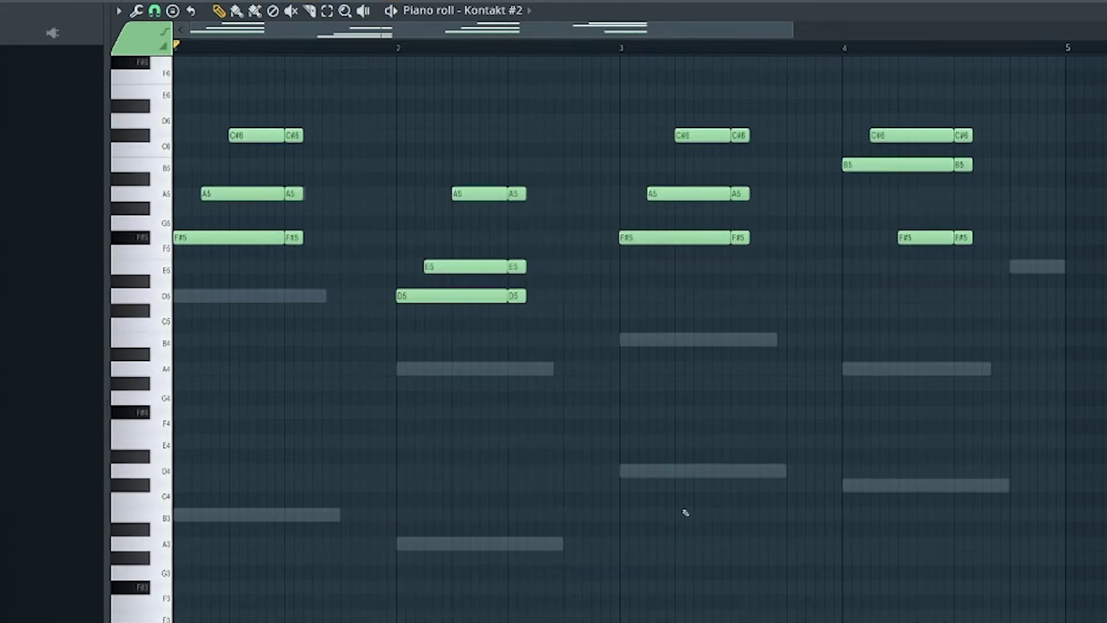
click(196, 295)
drag(189, 296, 318, 313)
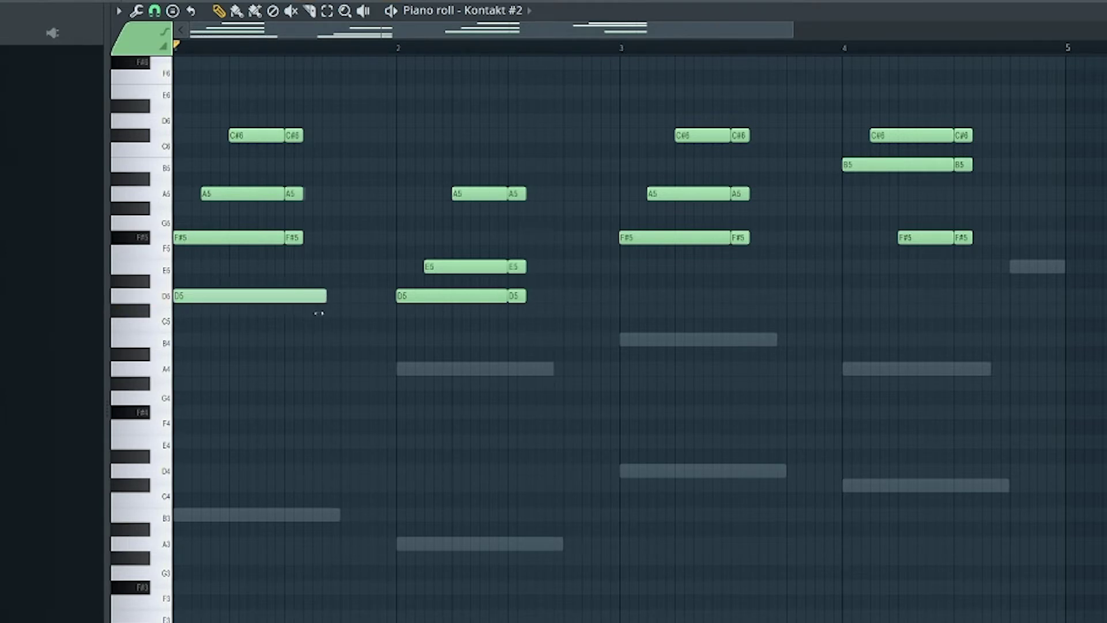
click(403, 365)
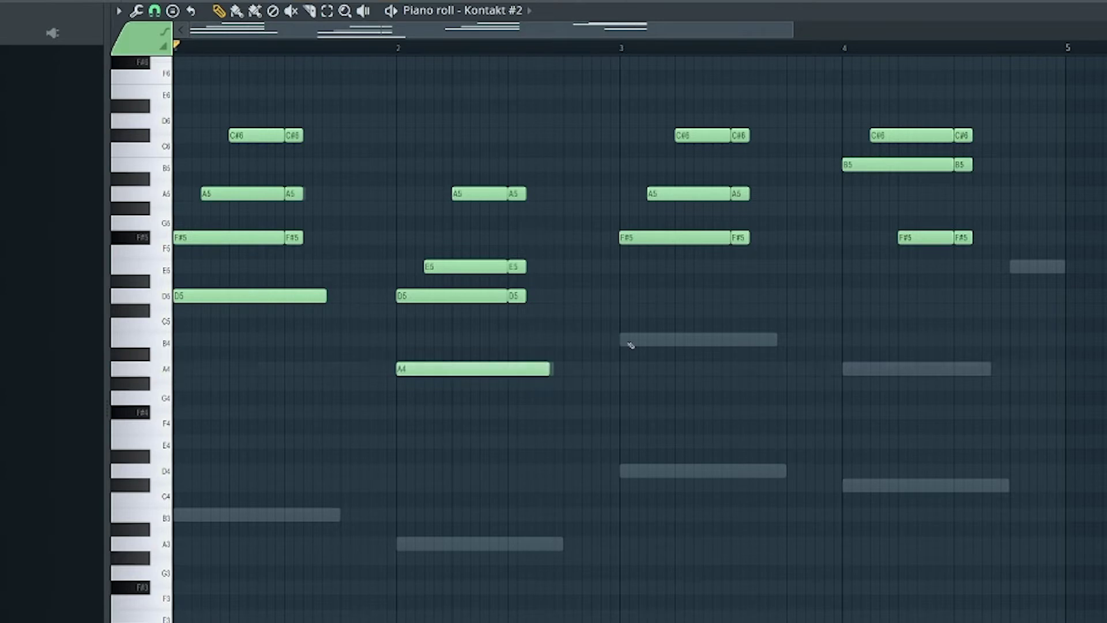
click(622, 340)
click(847, 368)
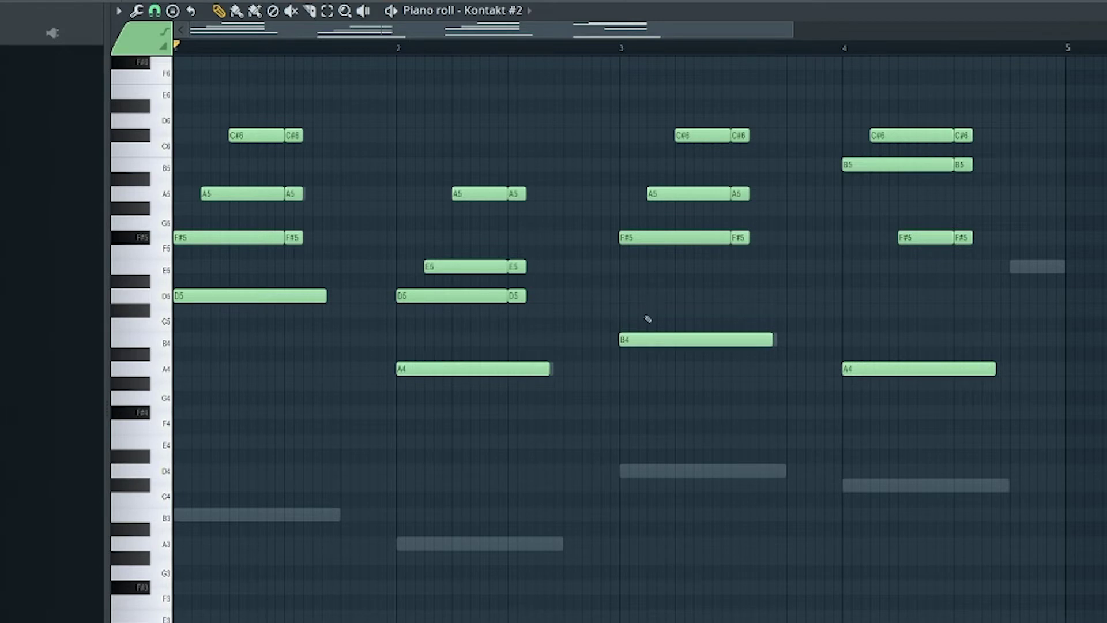
Try out a held D5 at the start of bar 3 and a held F#4 at the start of bar 2, removing each
click(623, 297)
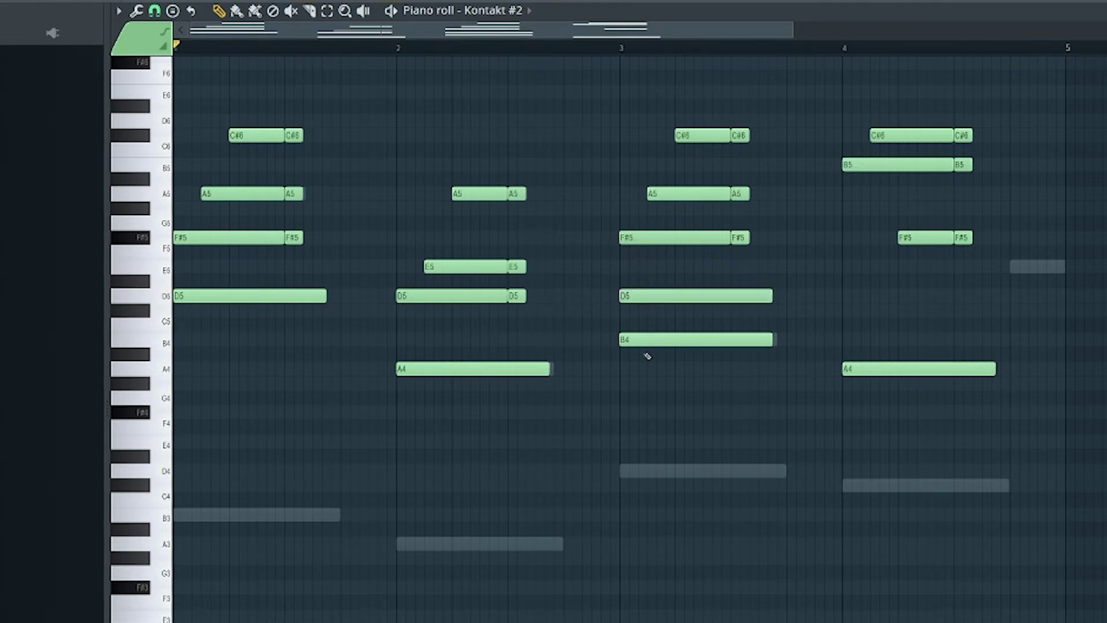
right_click(629, 291)
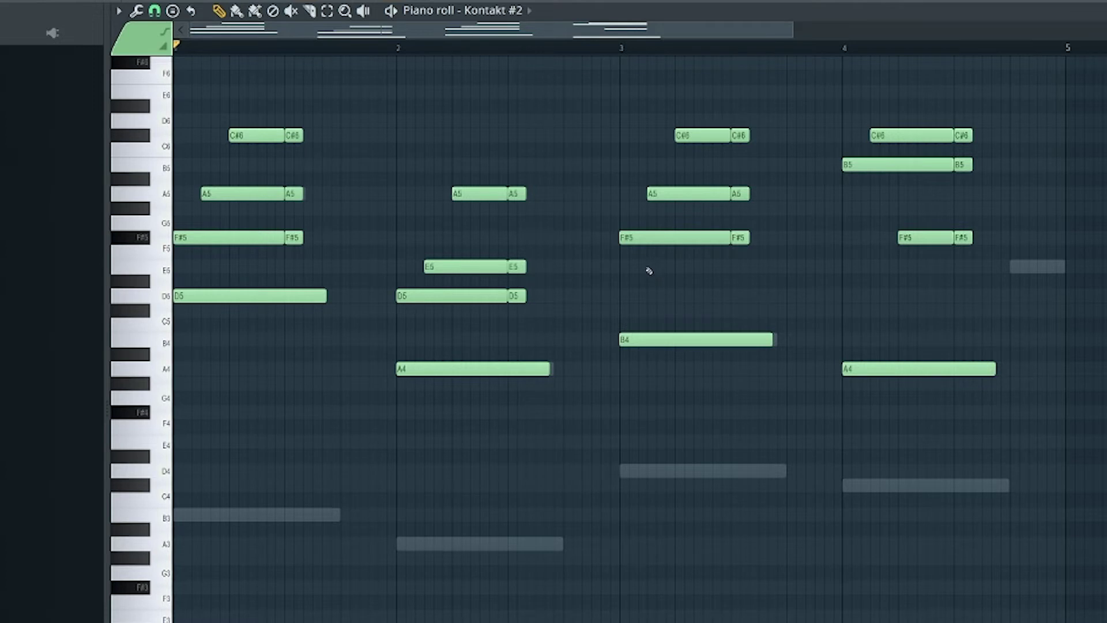
click(625, 295)
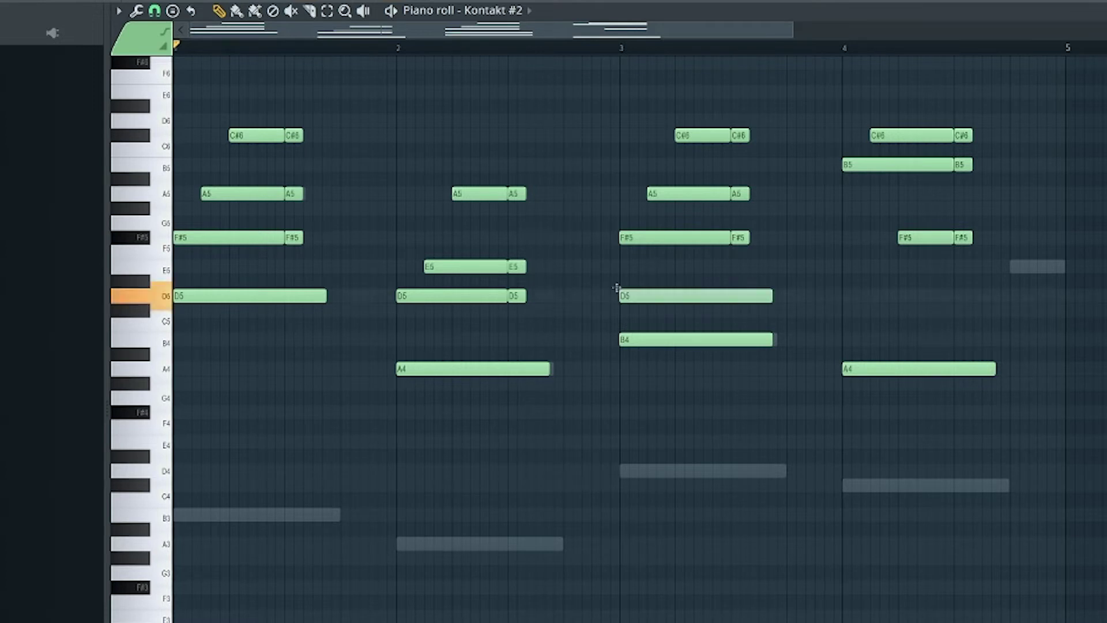
right_click(648, 296)
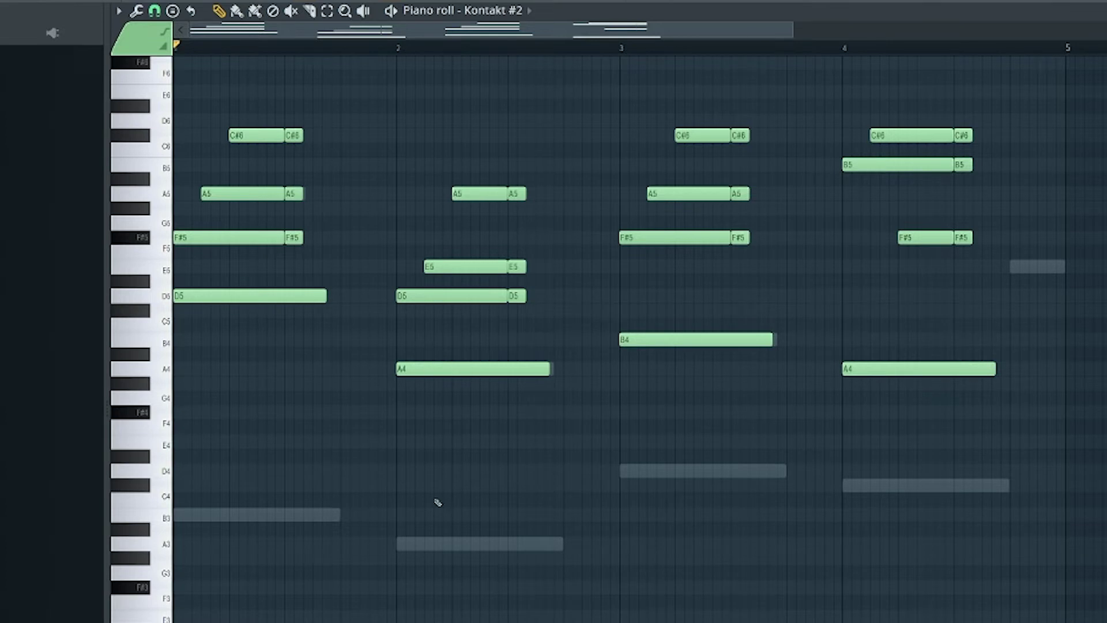
click(400, 419)
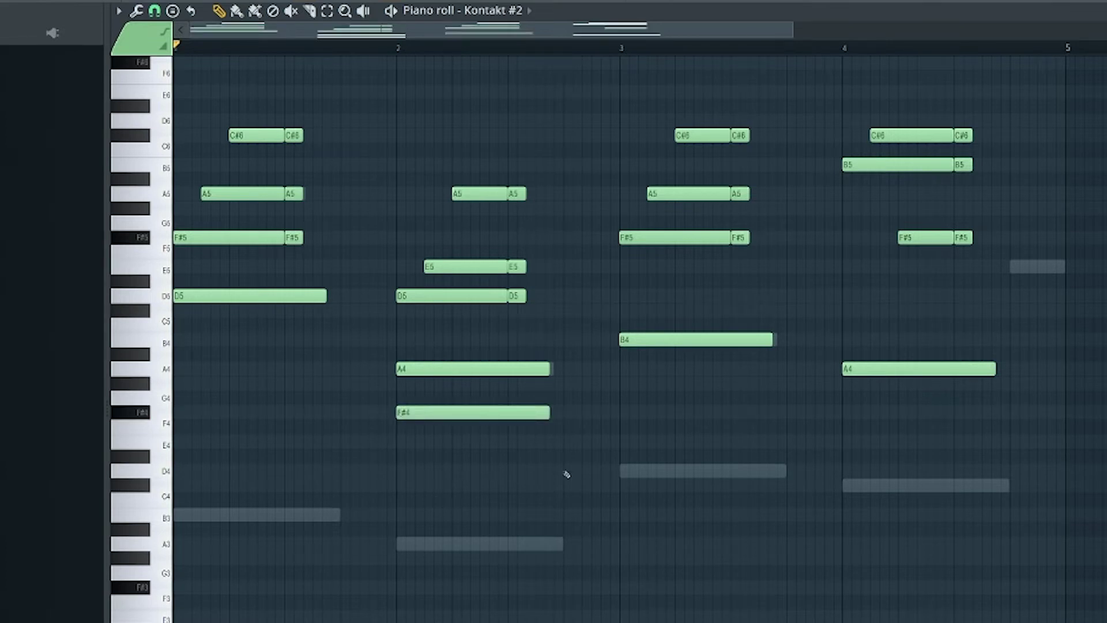
right_click(517, 414)
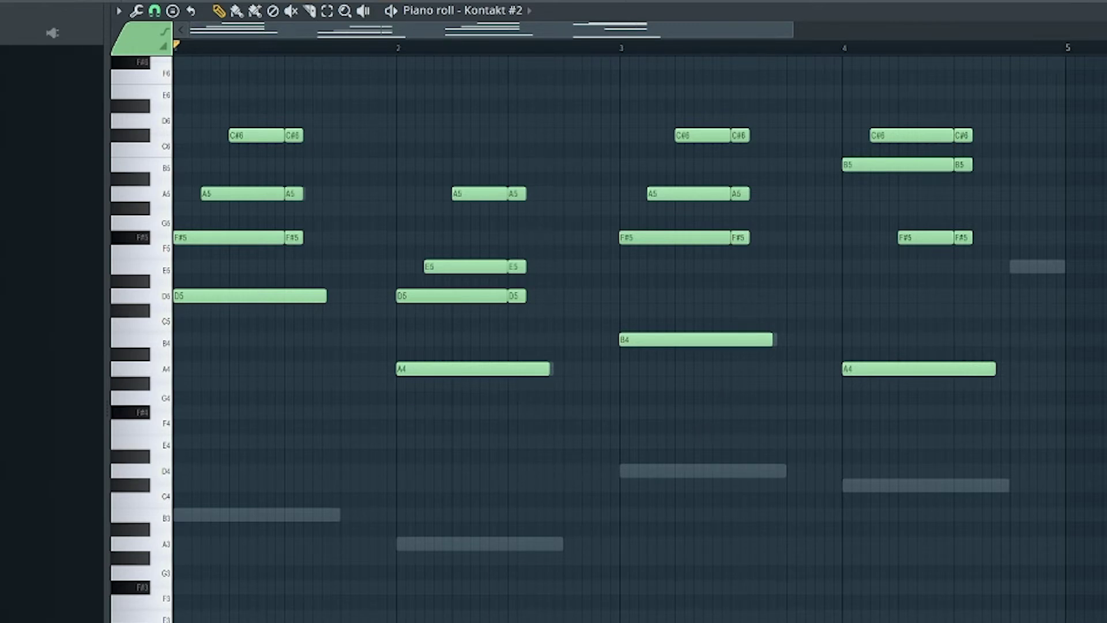
Play the pattern and highlight the lower held notes D5, A4, B4 and A4 across the four bars
key(space)
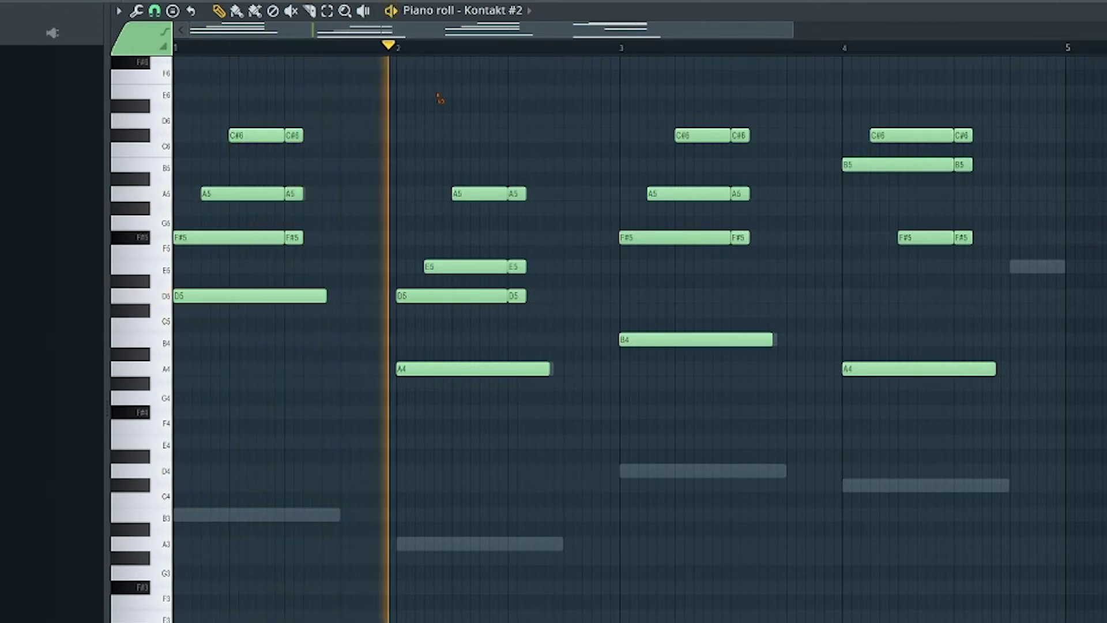
drag(980, 418, 608, 305)
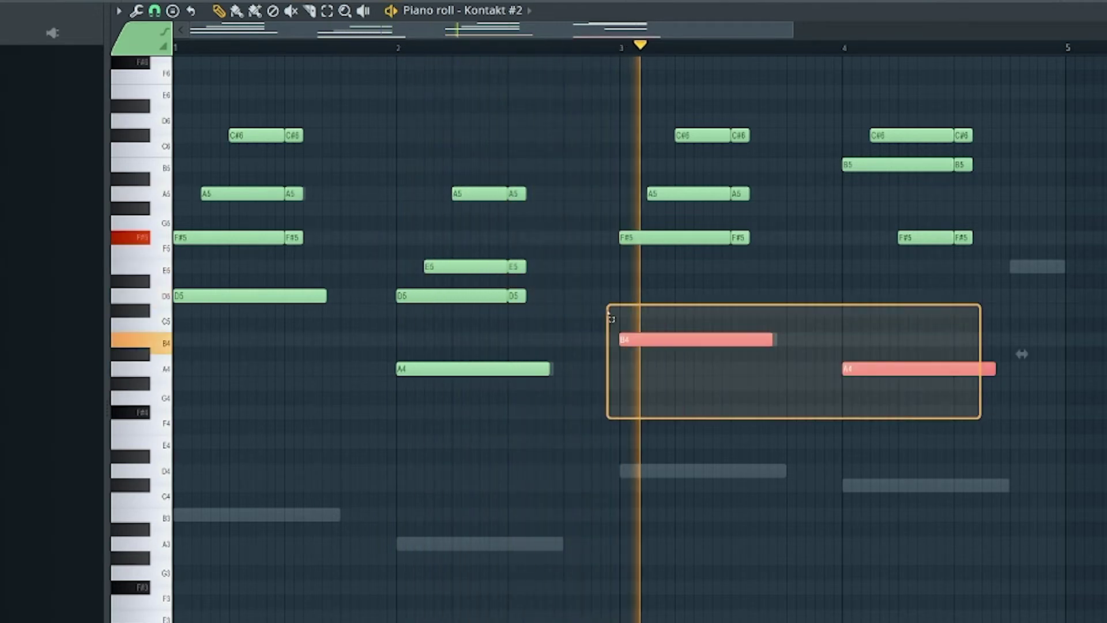
drag(507, 349, 459, 401)
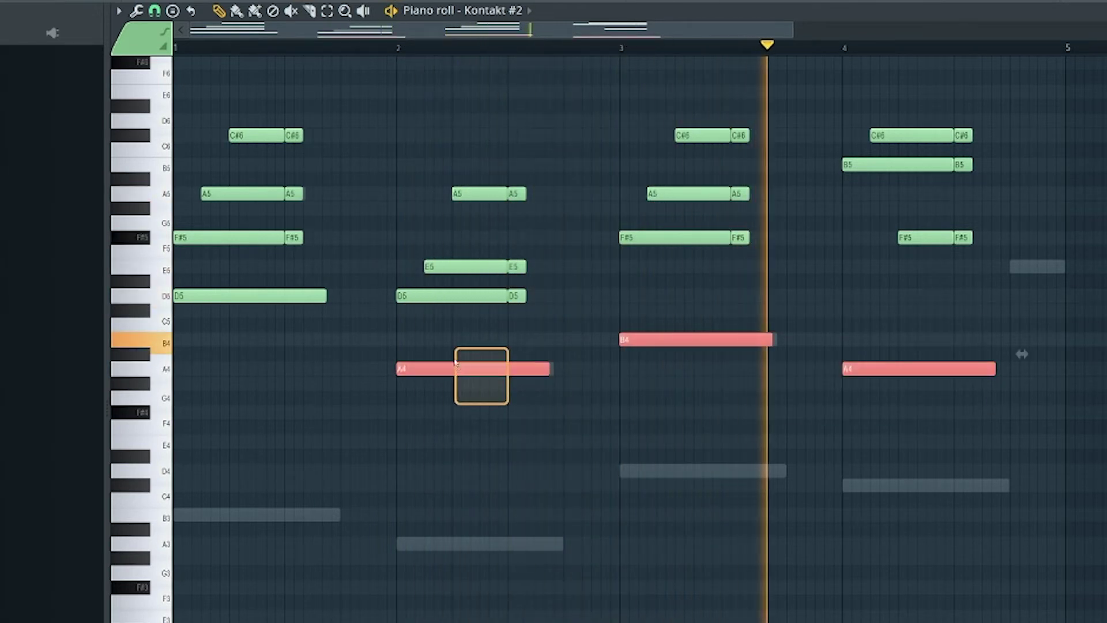
ctrl+click(267, 298)
key(space)
key(ctrl+d)
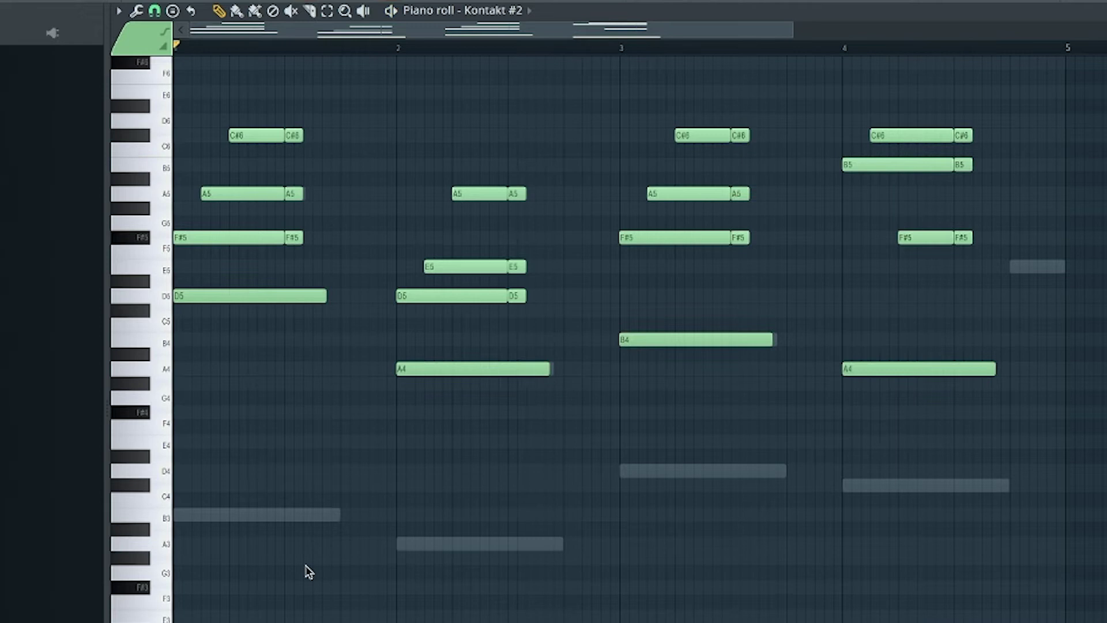
Add held B3, A3, D4 and C#4 bass notes at the start of bars 1 to 4, and play the pattern
click(186, 519)
drag(410, 555, 390, 526)
click(656, 467)
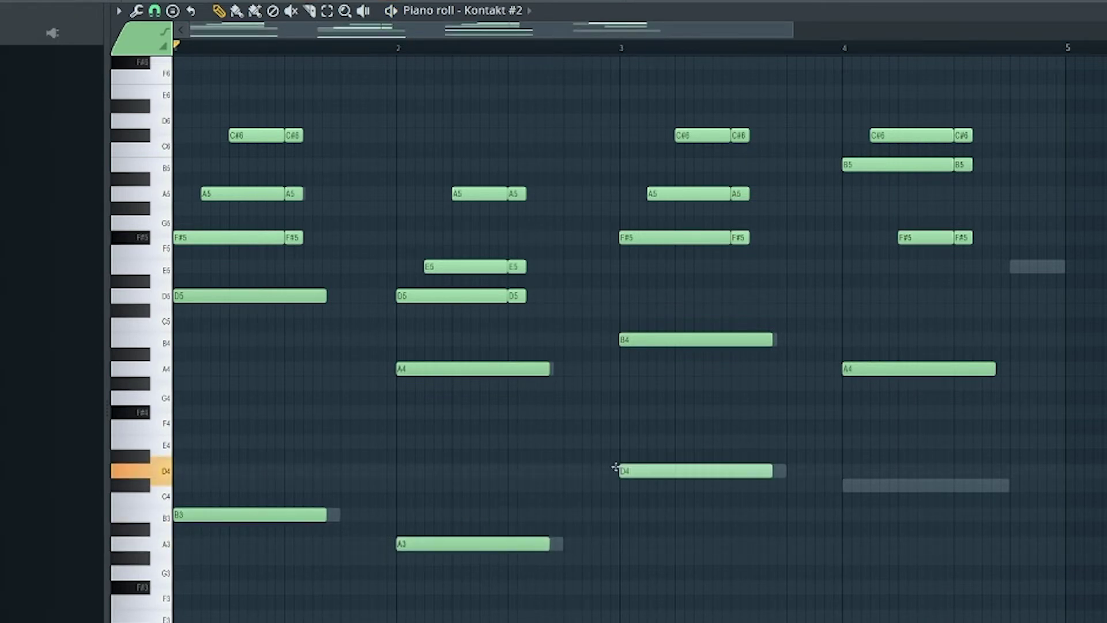
click(847, 488)
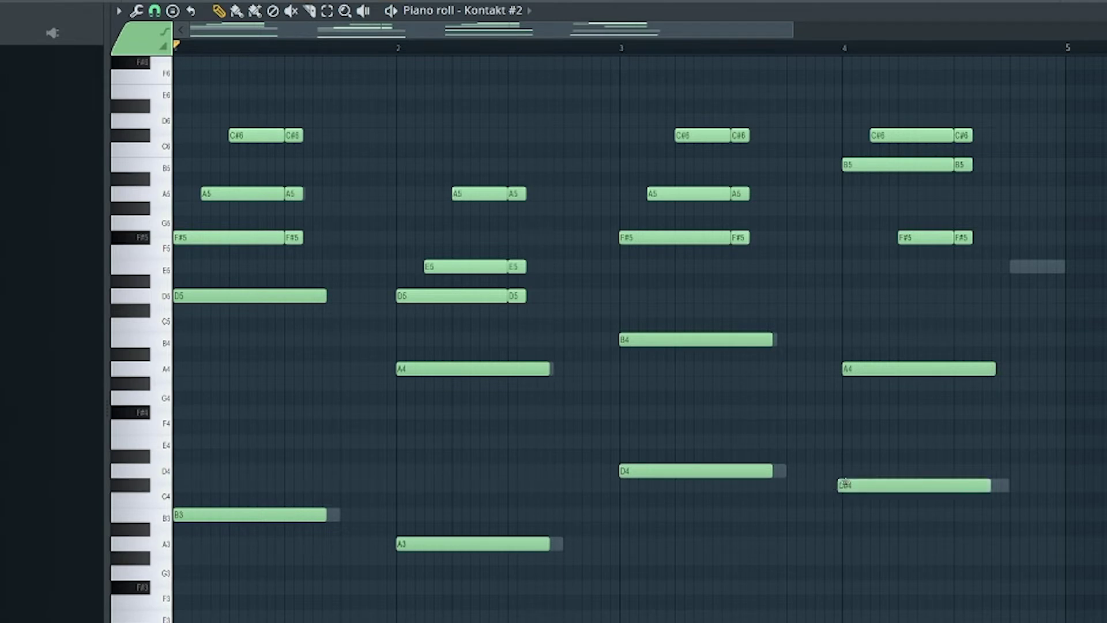
click(854, 484)
right_click(865, 484)
click(845, 485)
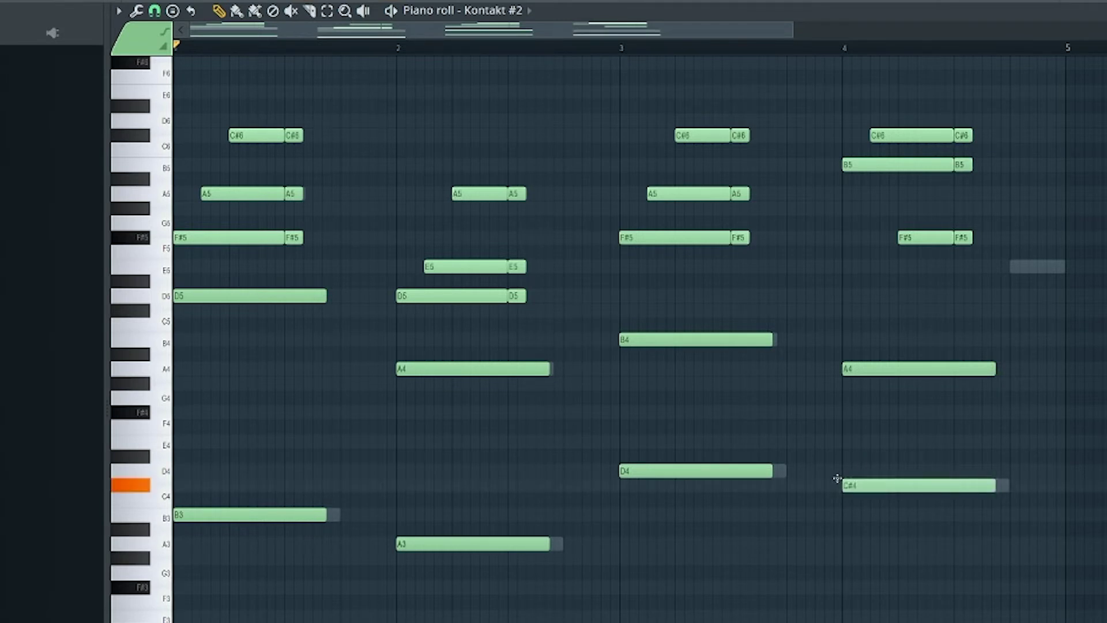
key(space)
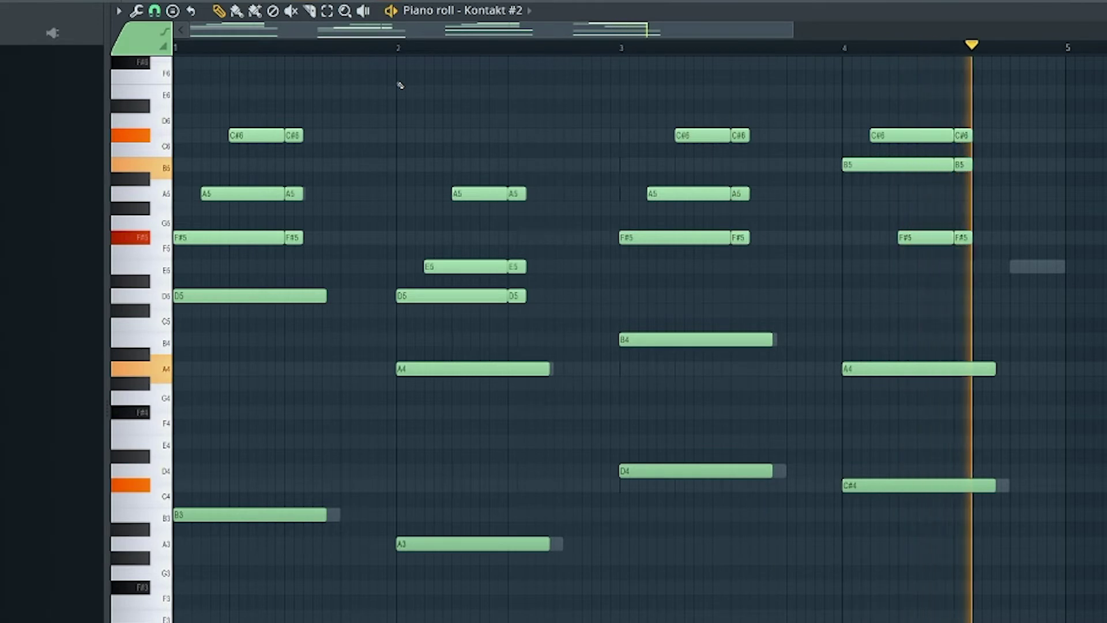
key(space)
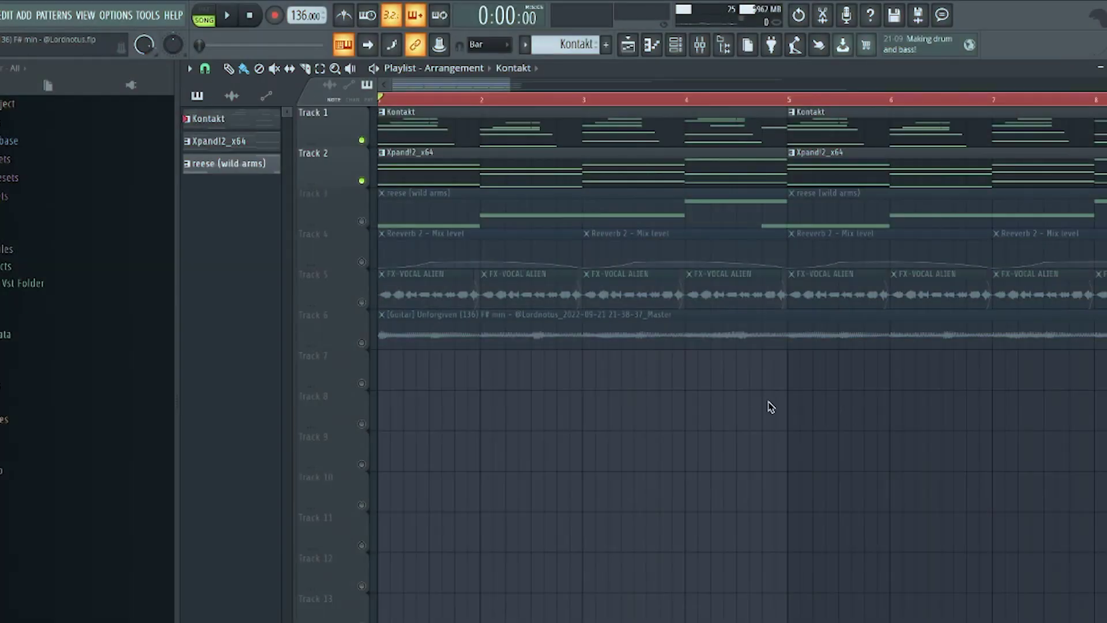
Open the Xpand!2_x64 pattern in the piano roll and examine its four-bar chord progression
double_click(413, 175)
key(Page_Down)
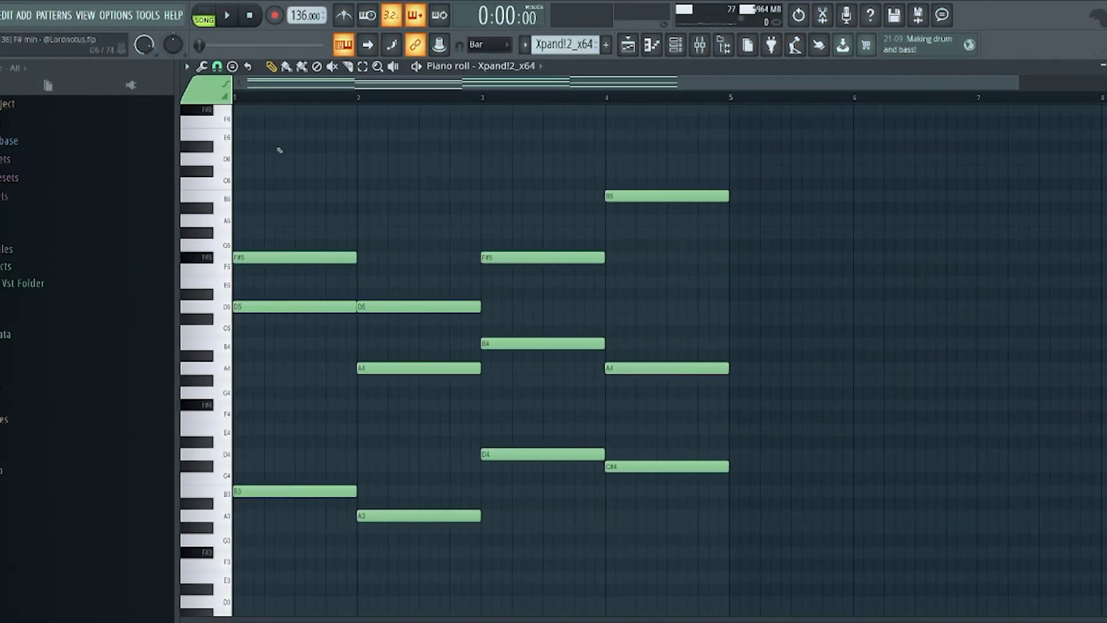
drag(303, 168, 770, 571)
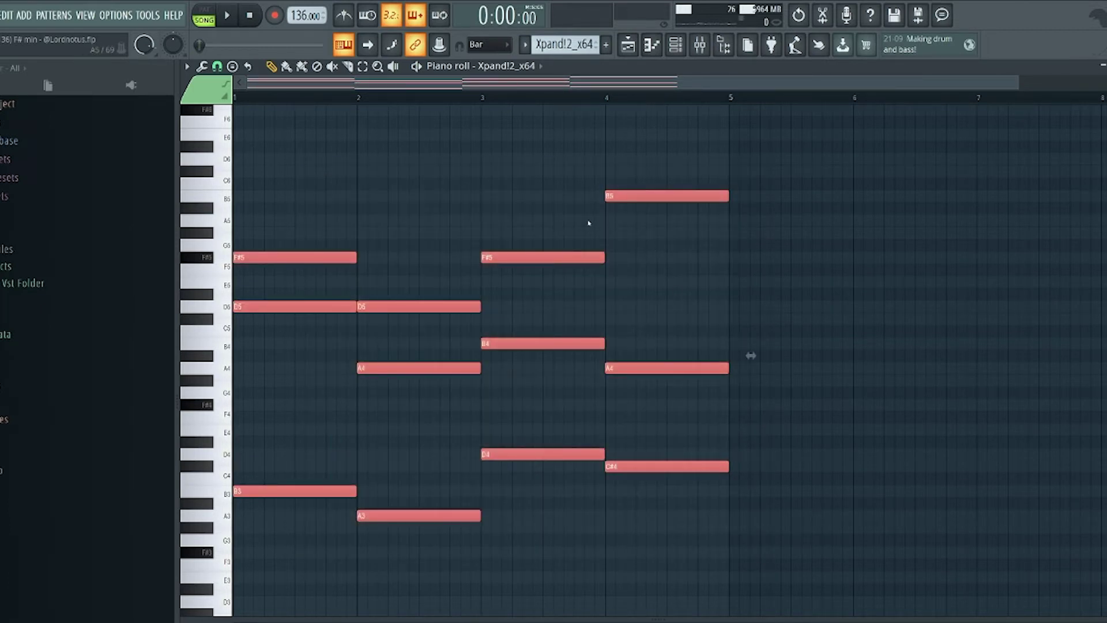
click(437, 180)
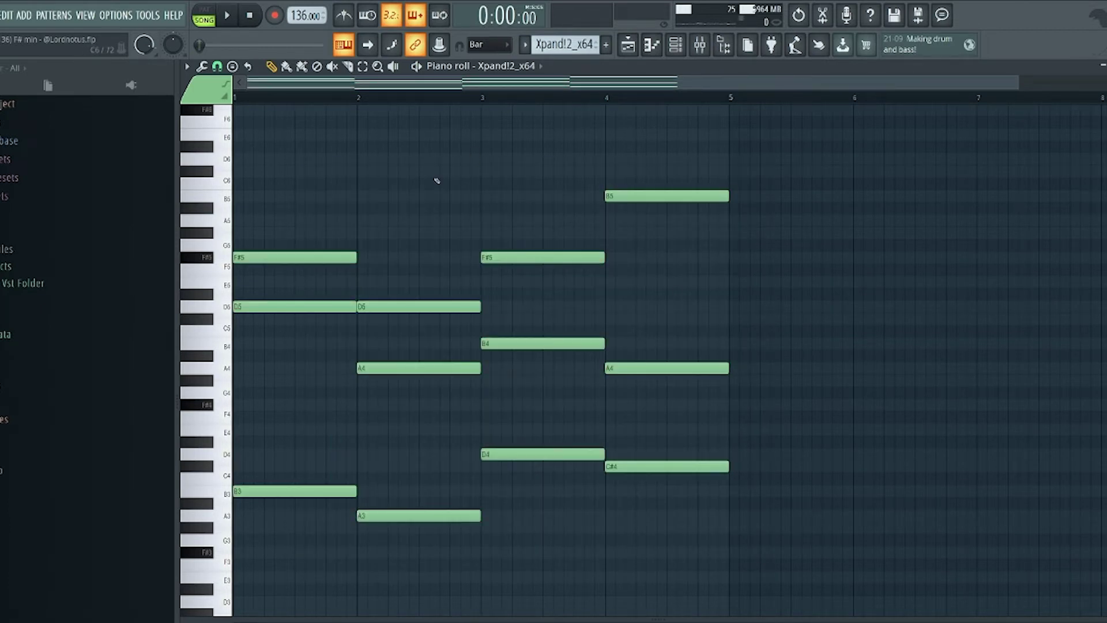
Mute the Kontakt track in the playlist and play the Xpand!2_x64 chords alone while viewing their notes
click(629, 46)
key(space)
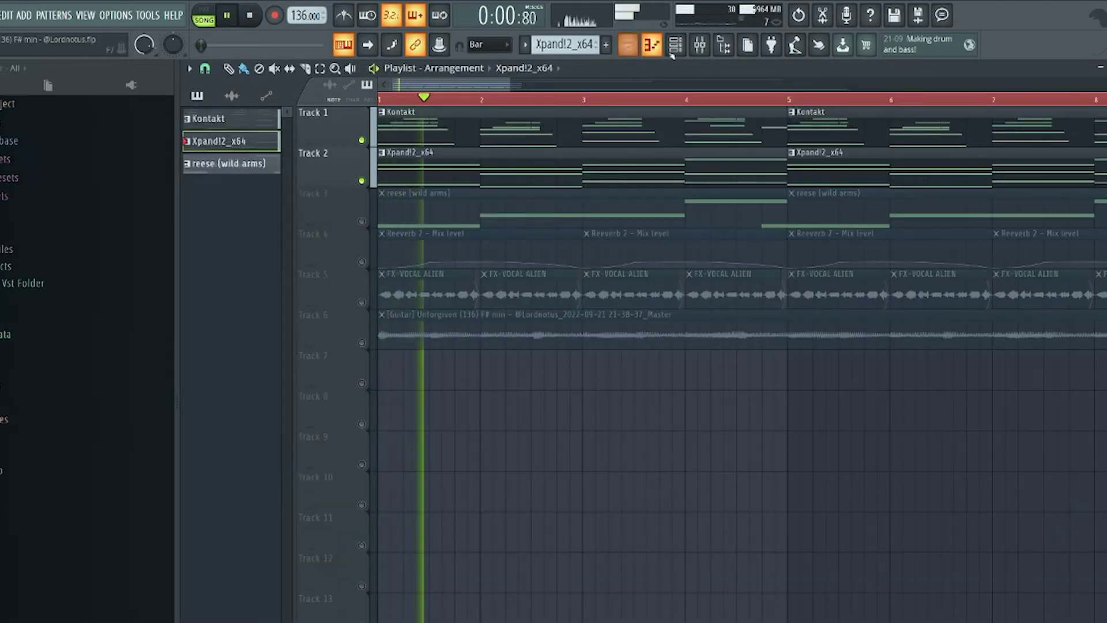
click(362, 140)
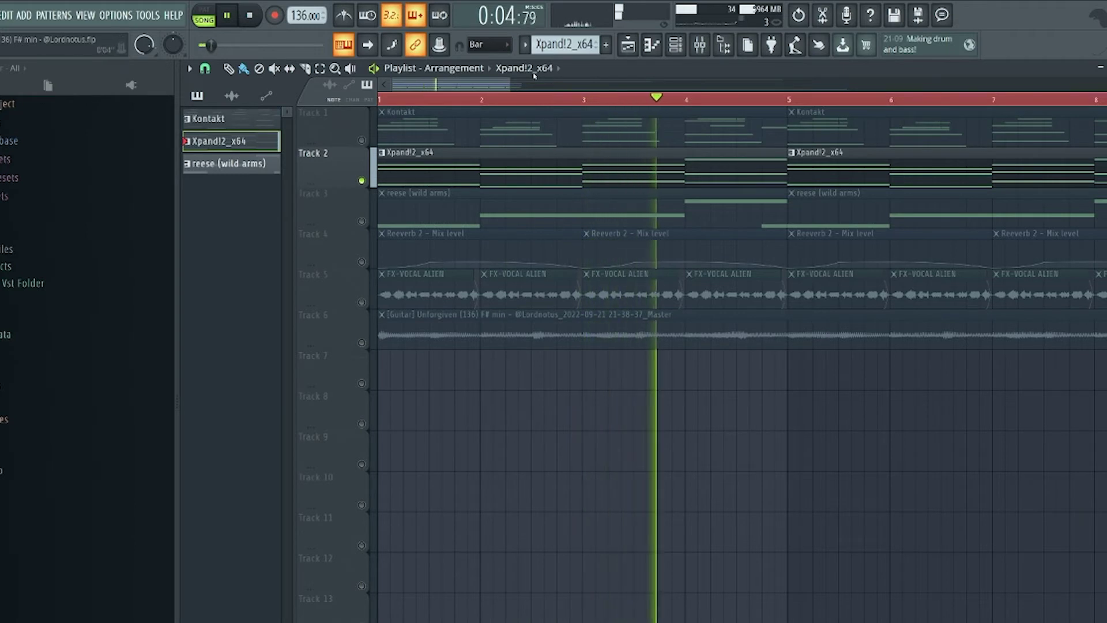
click(657, 47)
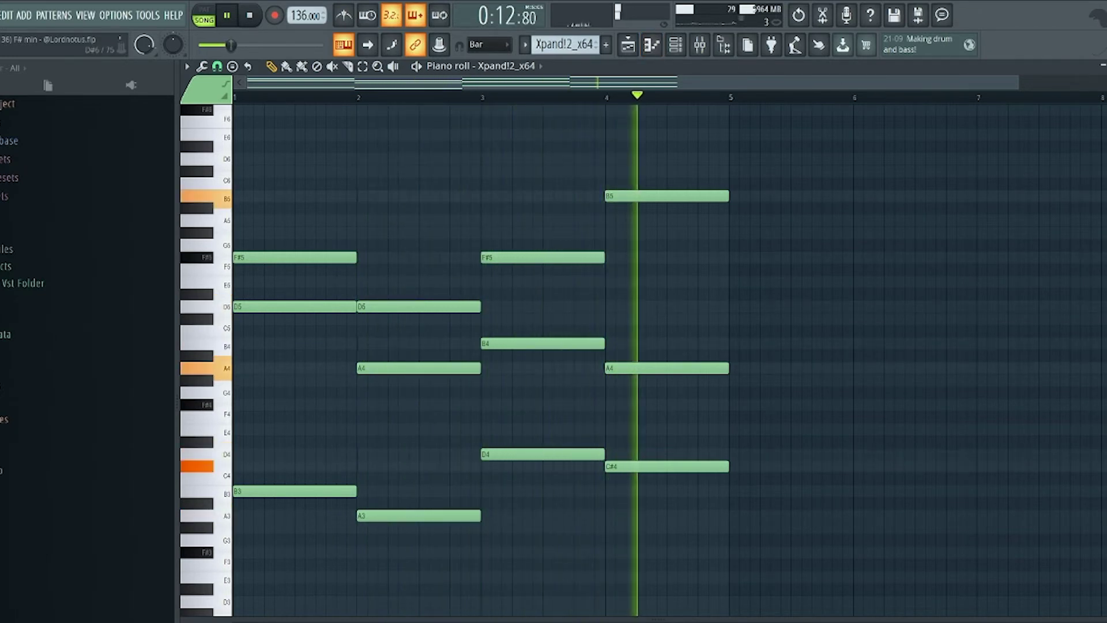
key(space)
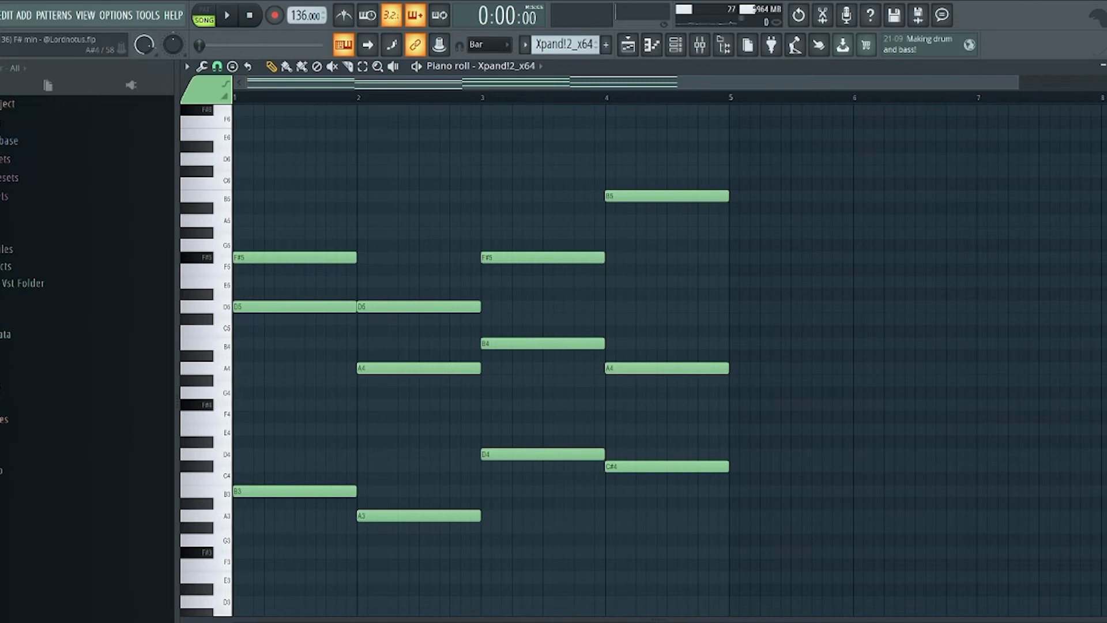
Inspect the Fruity parametric EQ 2 and Fruity Stereo Shaper settings on mixer Insert 2
click(699, 45)
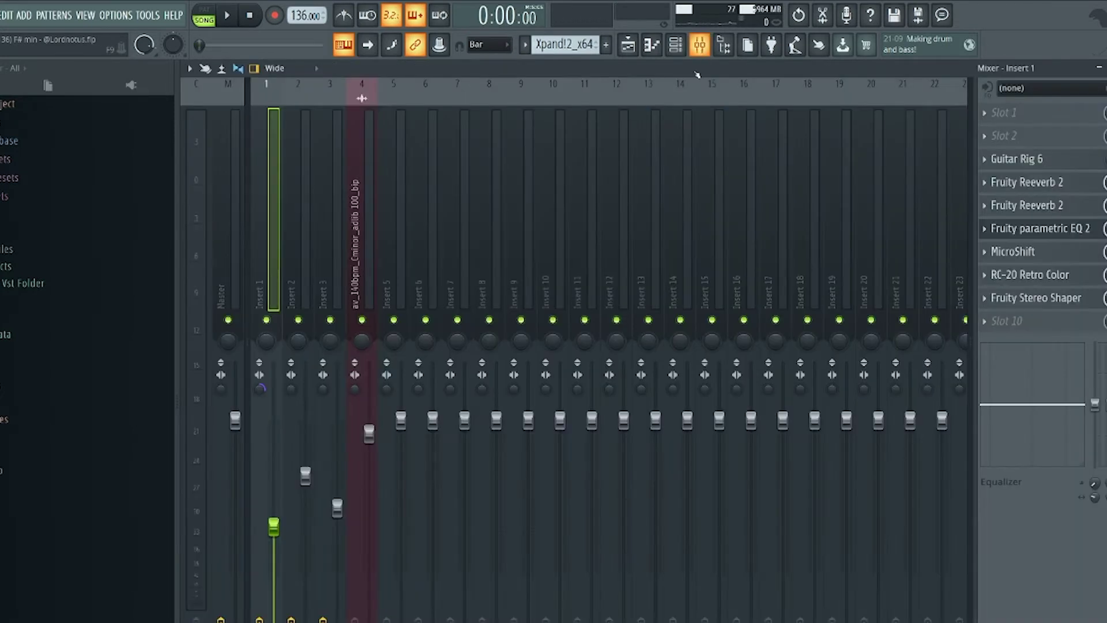
click(305, 231)
click(1087, 165)
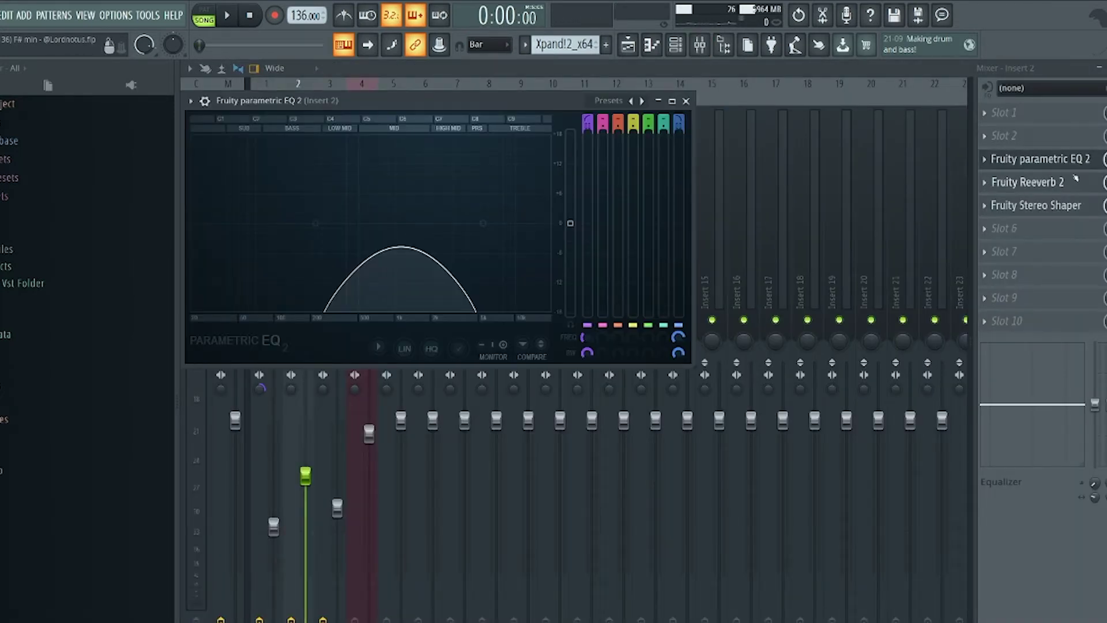
click(1035, 206)
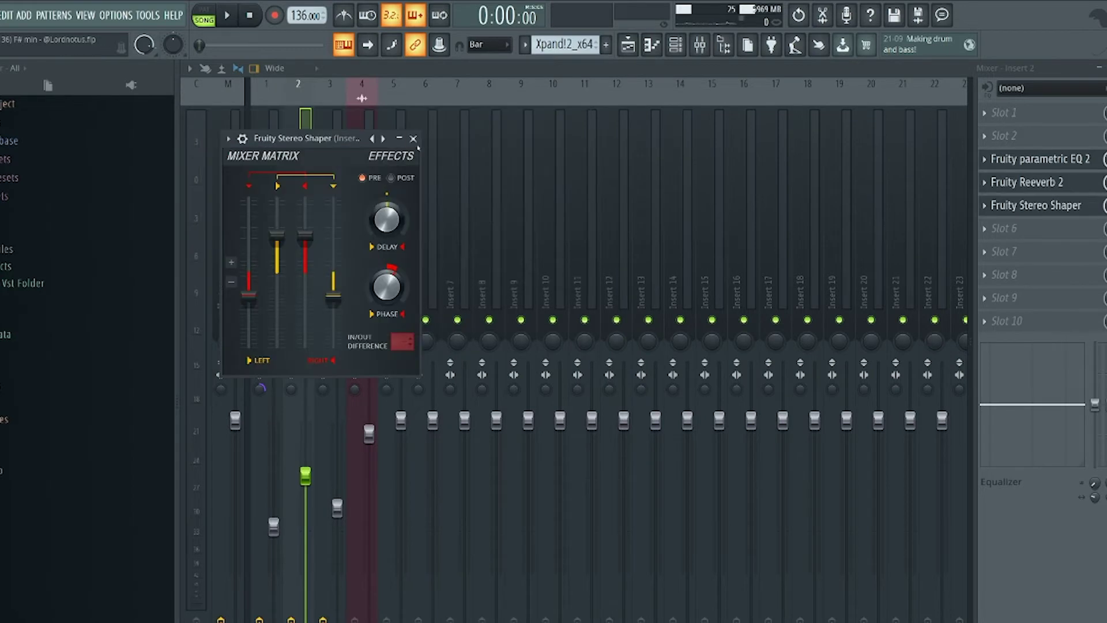
click(413, 139)
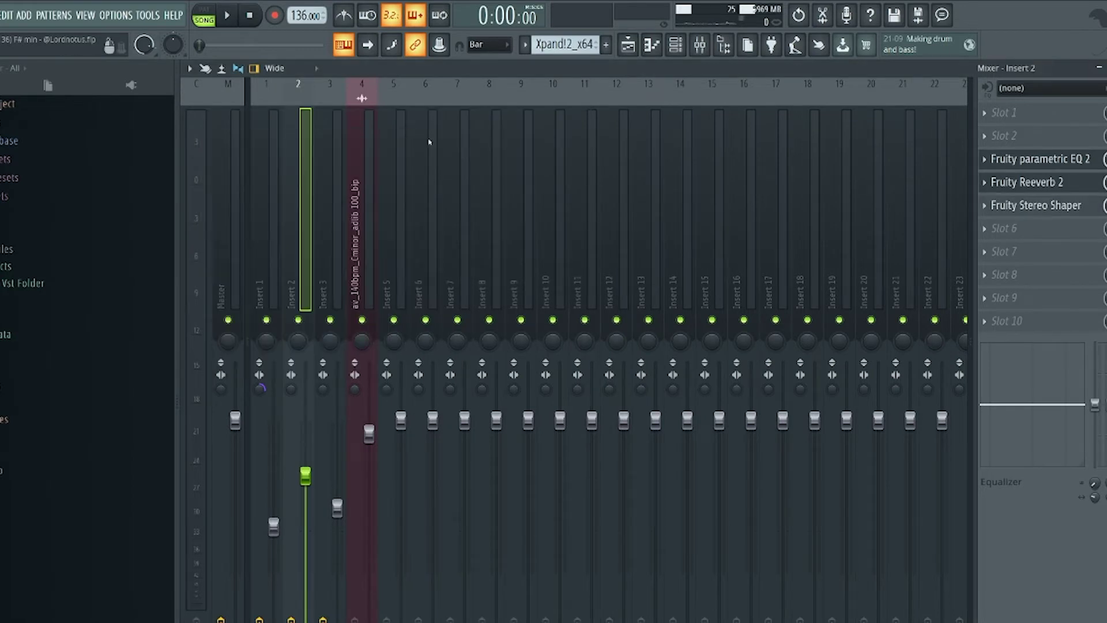
Solo the reese (wild arms) track in the playlist and open its pattern in the piano roll
click(628, 46)
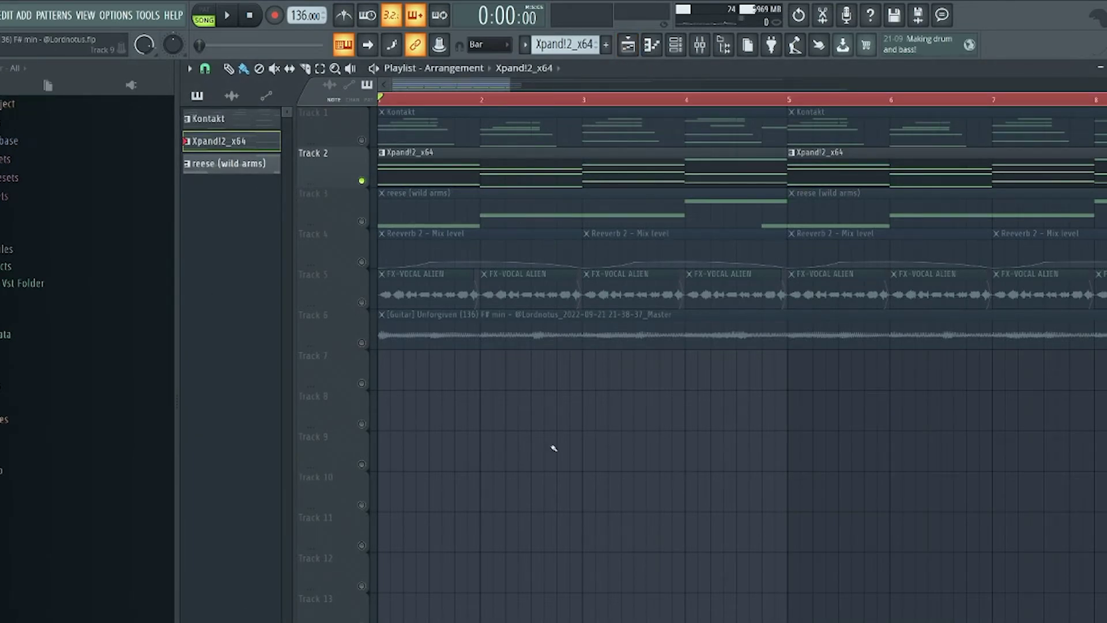
scroll(536, 436, down, 3)
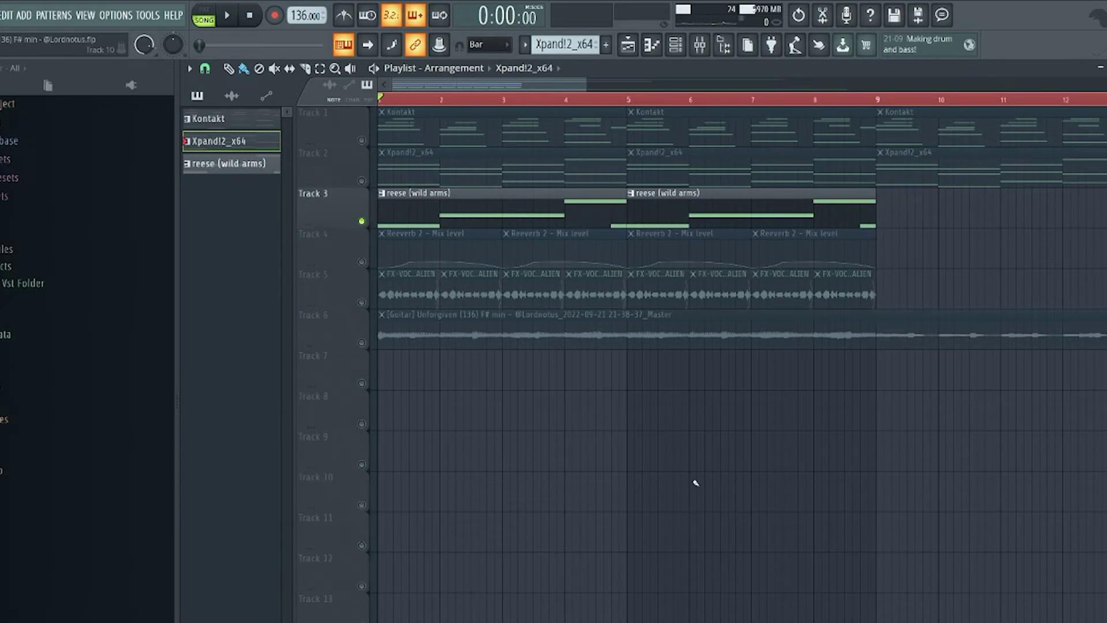
key(F7)
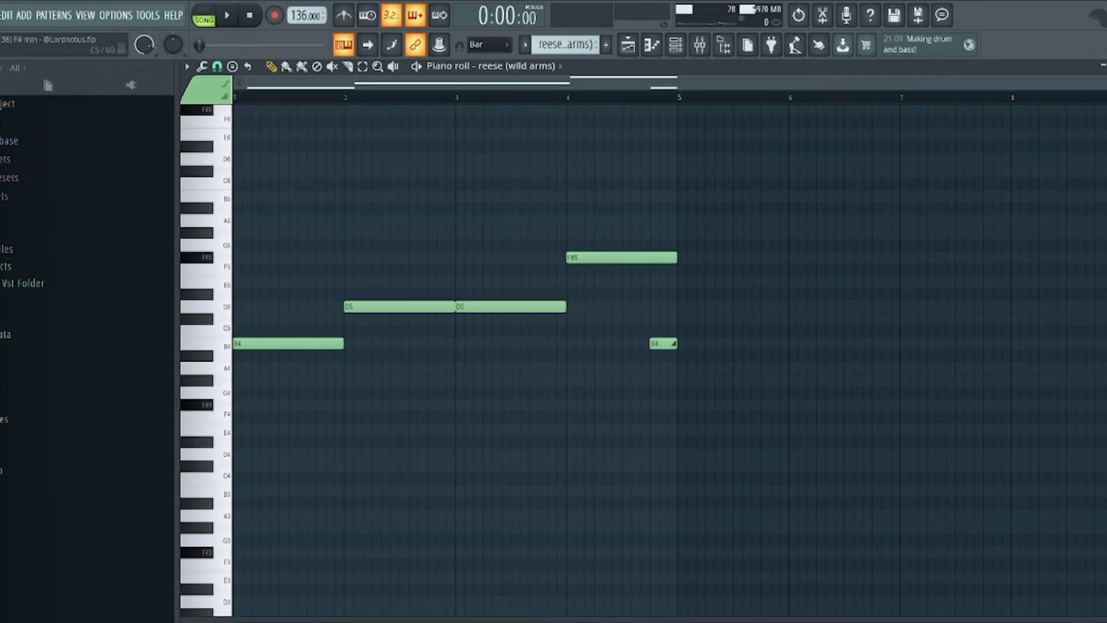
Return to the playlist and unmute the Kontakt, Xpand!2_x64 and Reeverb 2 - Mix level tracks
key(F5)
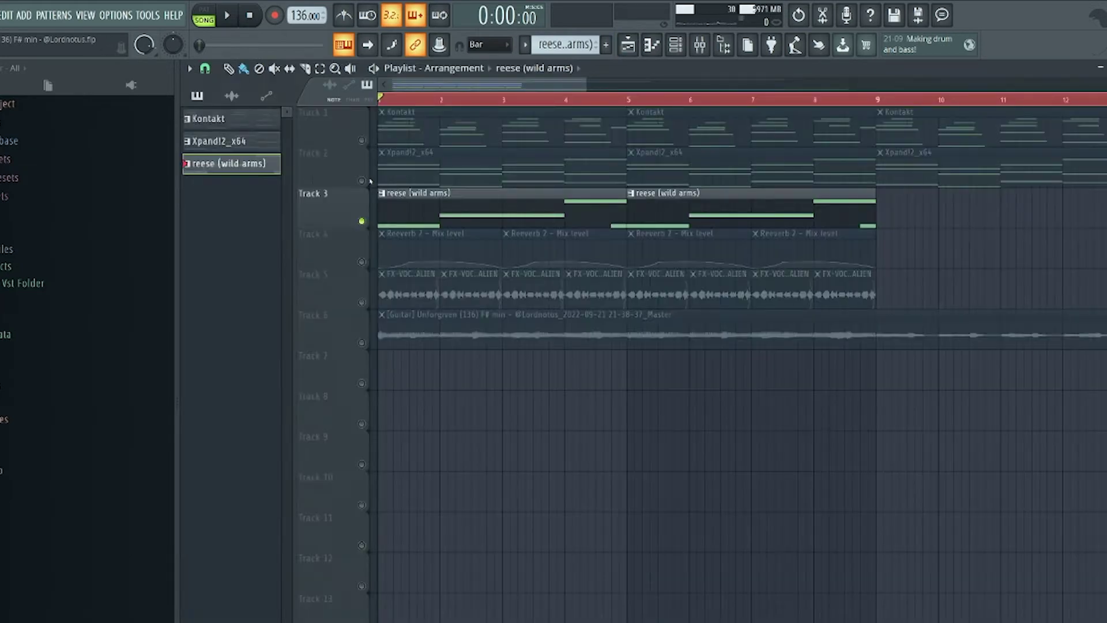
key(F6)
key(F6)
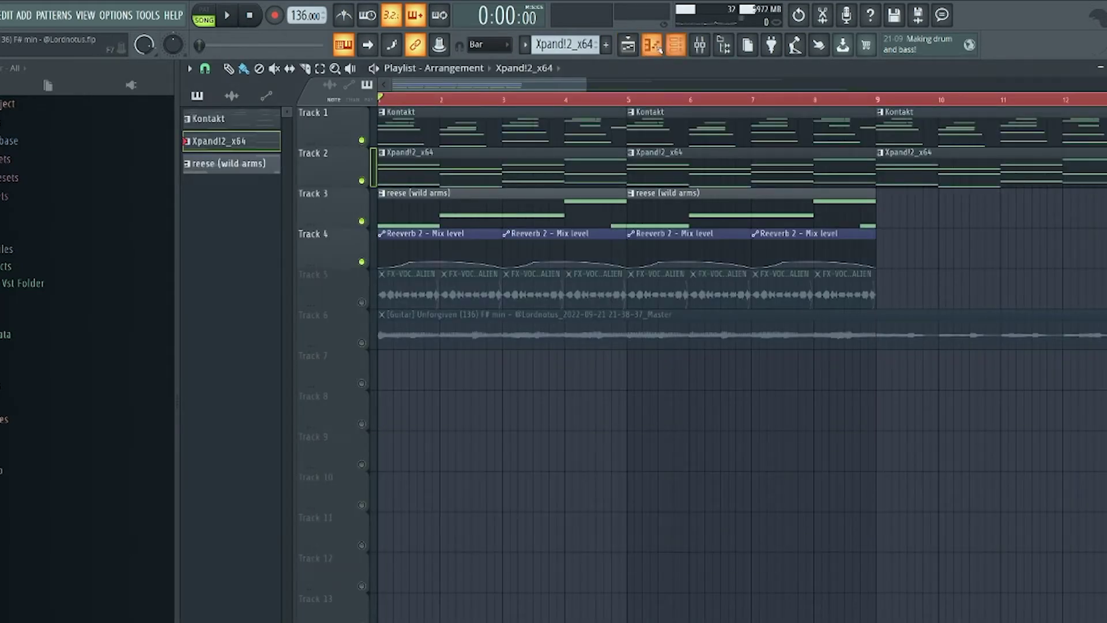
Play the song with the reese (wild arms) notes open in the piano roll
key(F7)
key(KP_Add)
scroll(657, 252, left, 2)
key(space)
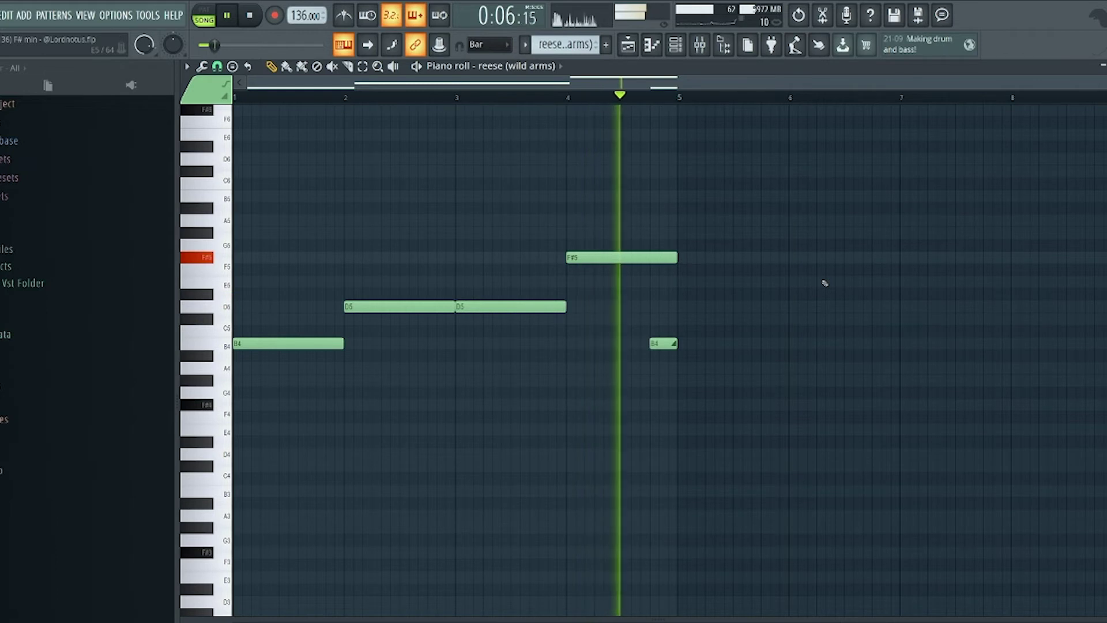
key(space)
key(F6)
key(F6)
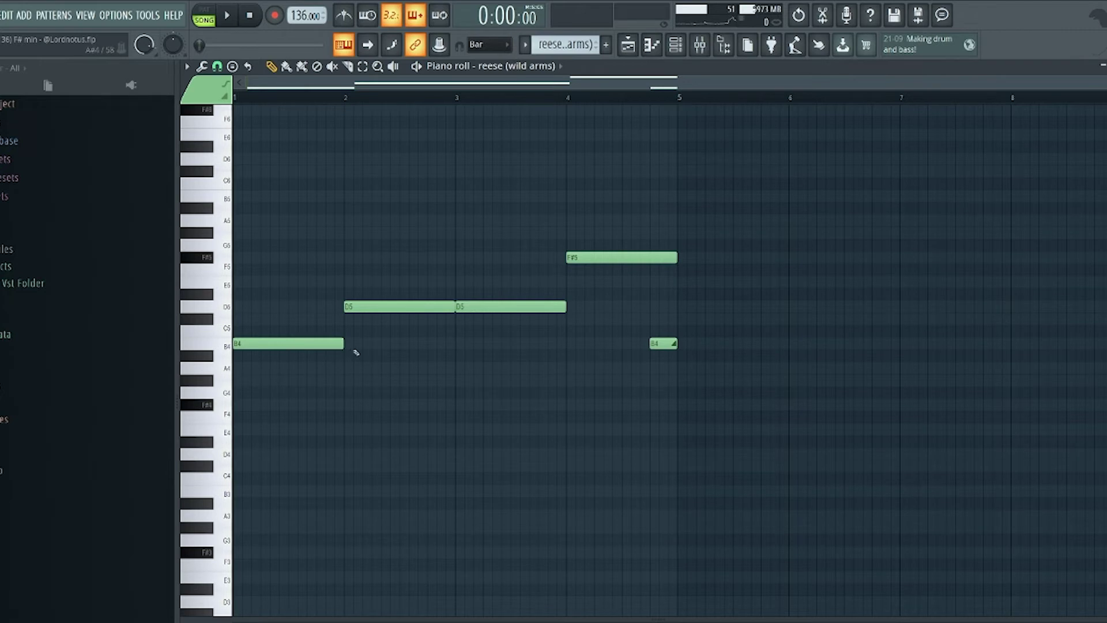
Examine the reese pattern's notes, including the note properties of the short B4 slide and the F#5 note
click(364, 306)
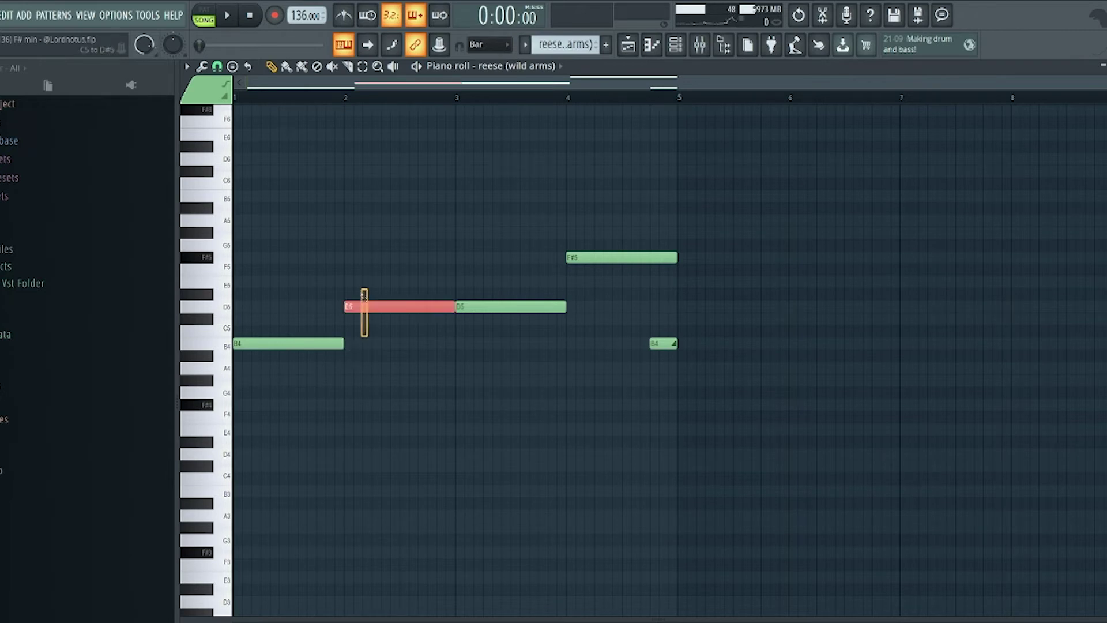
ctrl+click(579, 261)
ctrl+click(827, 291)
scroll(692, 341, up, 1)
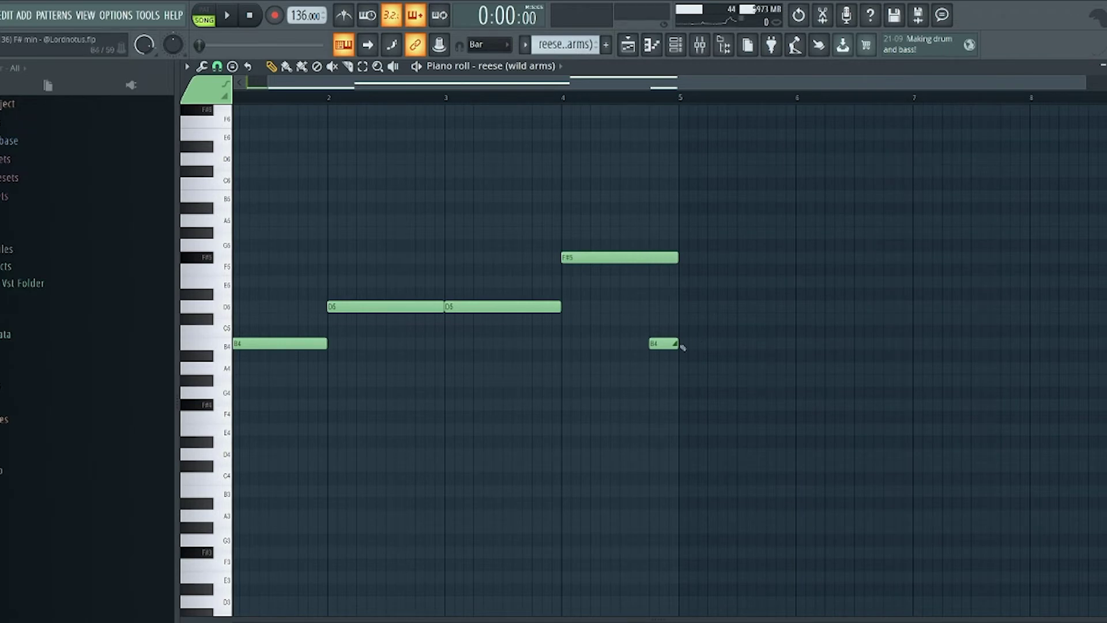
double_click(669, 344)
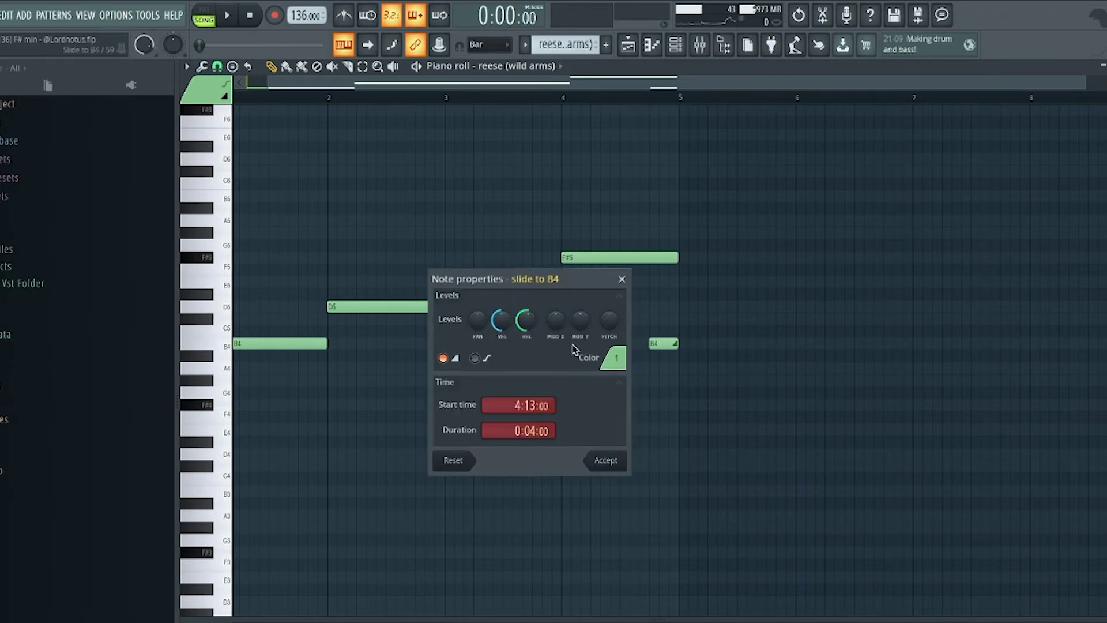
click(621, 279)
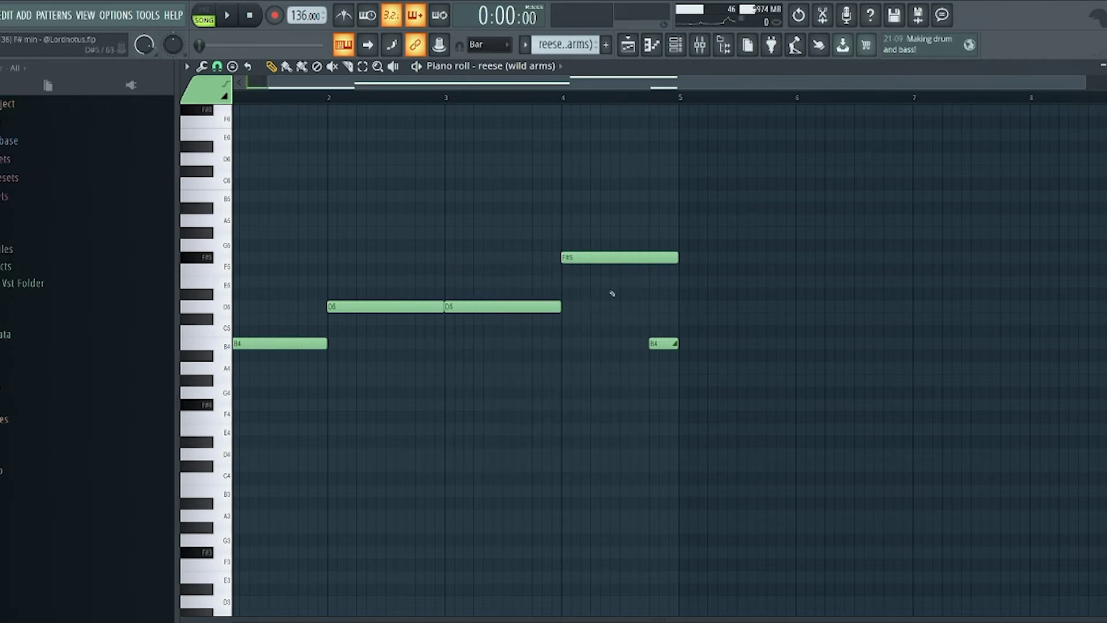
double_click(600, 257)
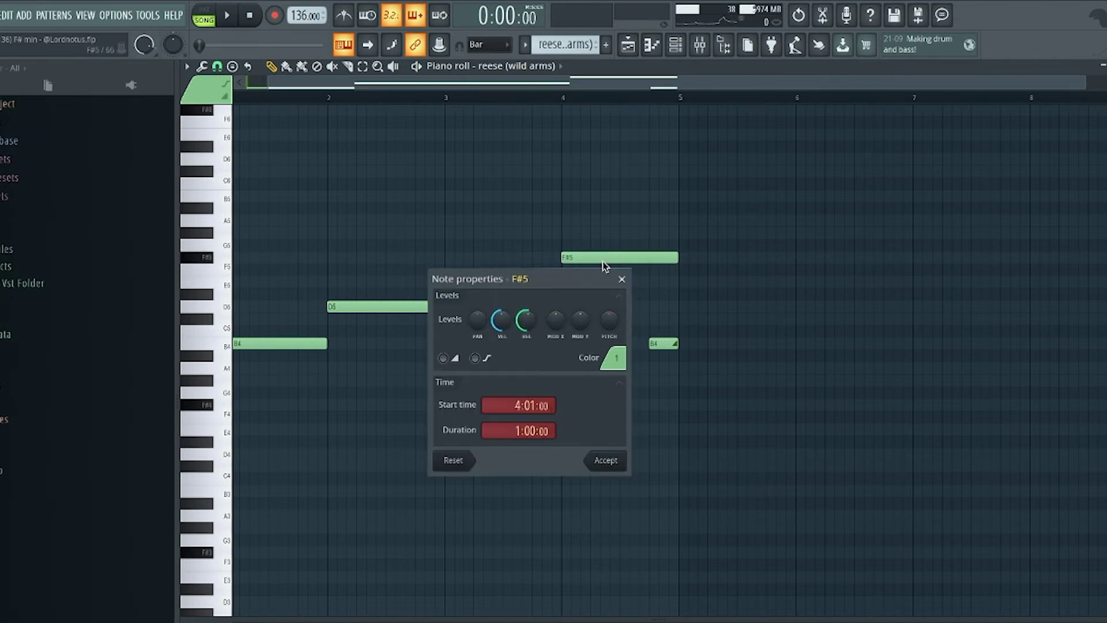
click(623, 280)
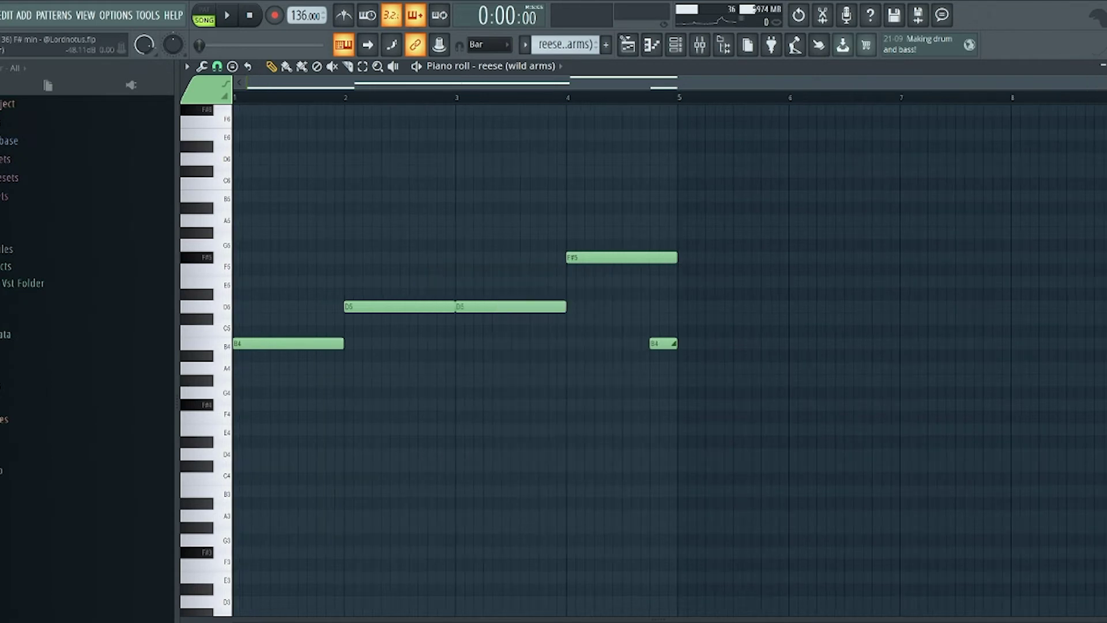
Try to move the Reeverb 2 - Mix level automation clips from Track 4 to Track 1 in the playlist
click(628, 44)
drag(952, 253, 443, 100)
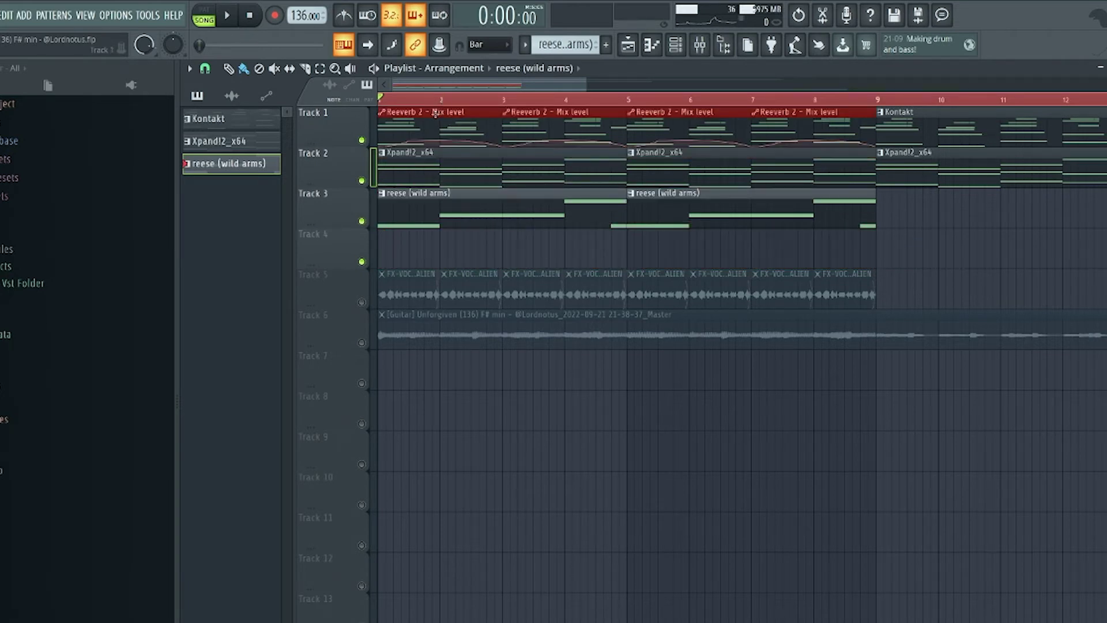
key(ctrl+z)
Inspect the effects chain on mixer Insert 1 while playing the song
key(F9)
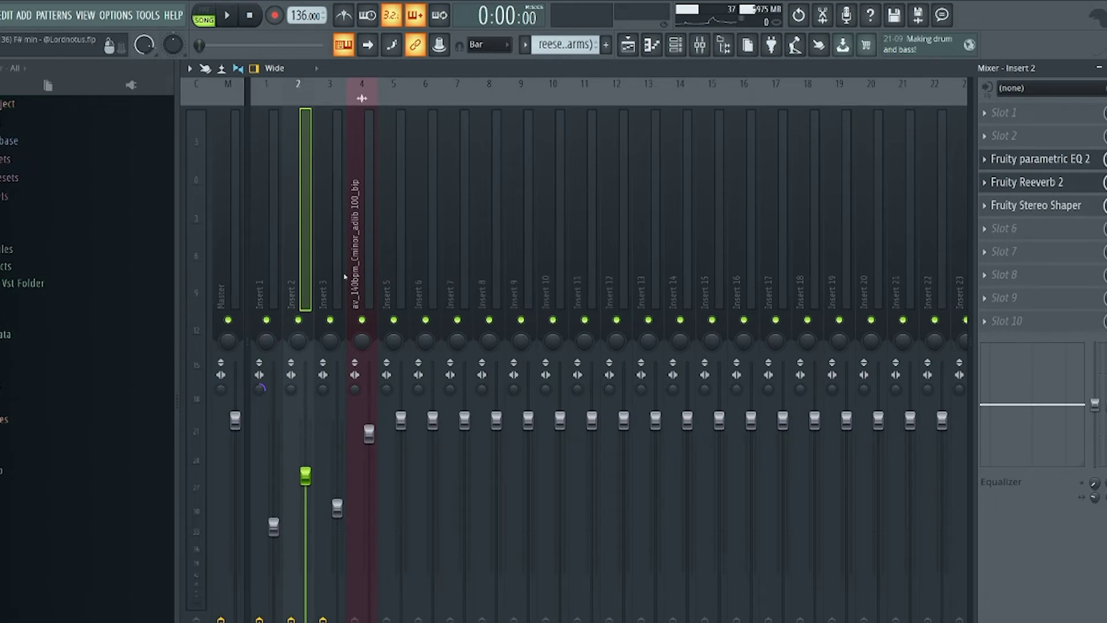
key(Left)
key(space)
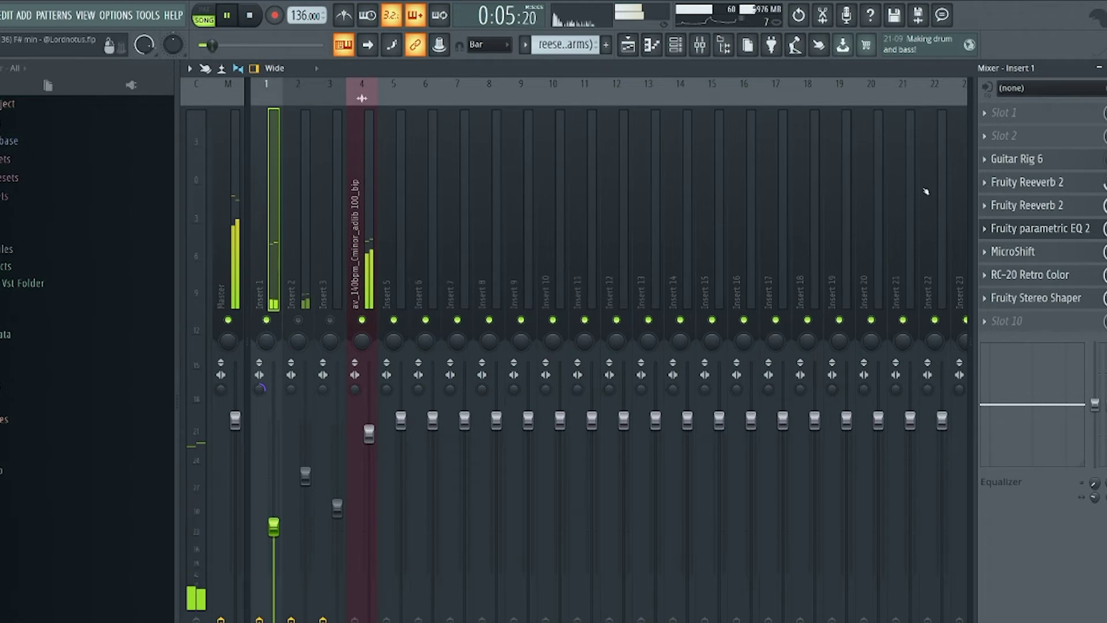
key(space)
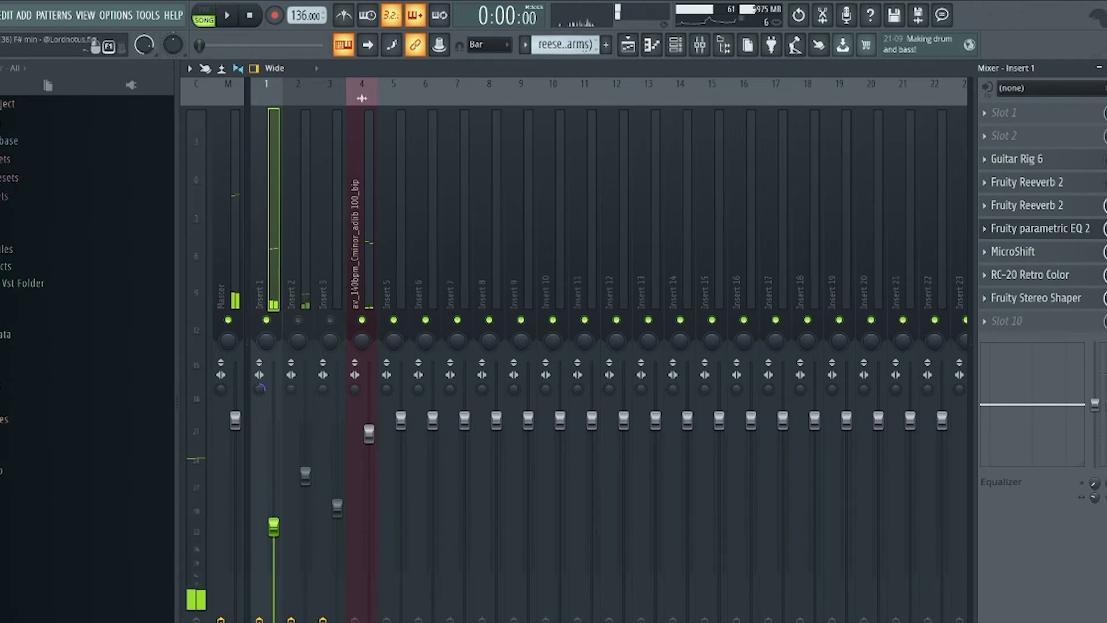
Unmute the FX-VOCAL ALIEN clips on Track 5 of the playlist
click(628, 45)
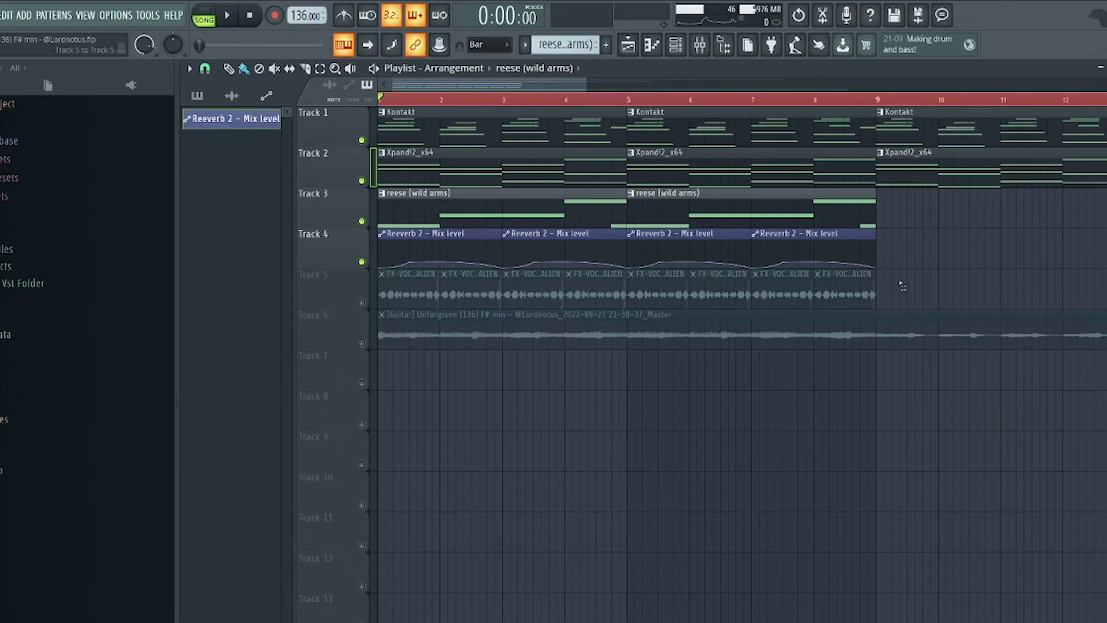
drag(898, 269, 396, 304)
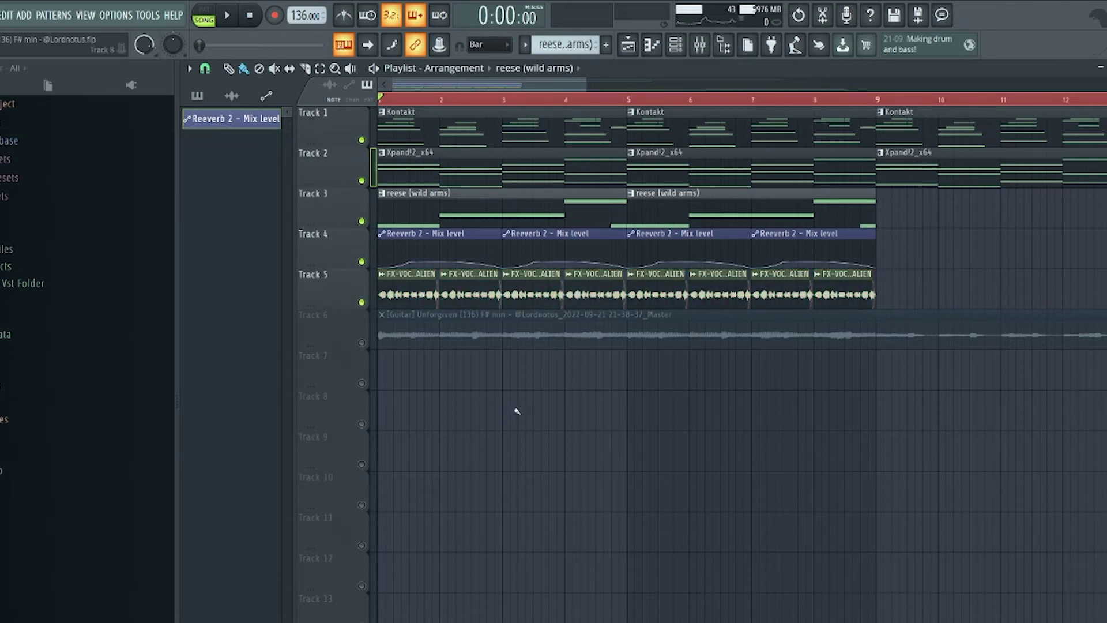
scroll(481, 394, up, 3)
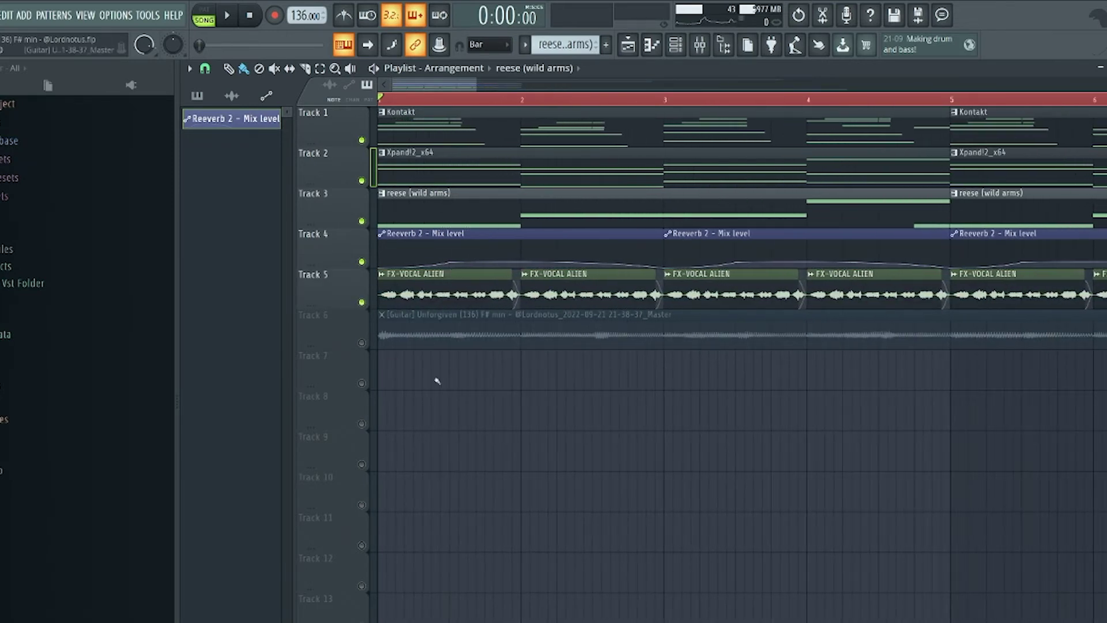
Inspect the FX-VOCAL ALIEN audio clip settings and the effects chain on mixer Insert 3
double_click(427, 298)
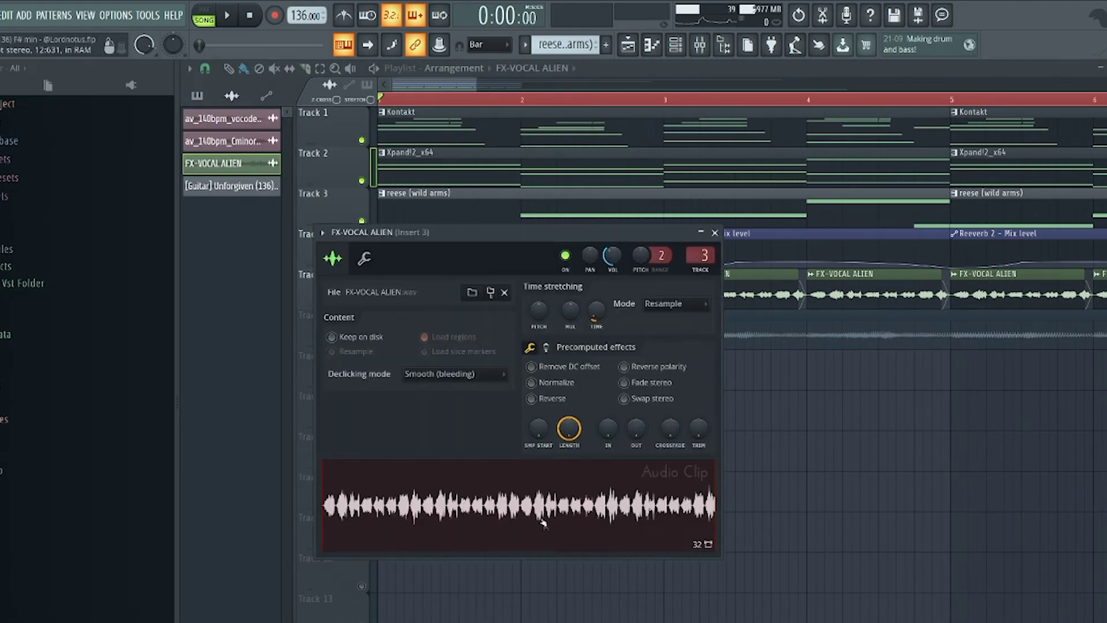
click(700, 44)
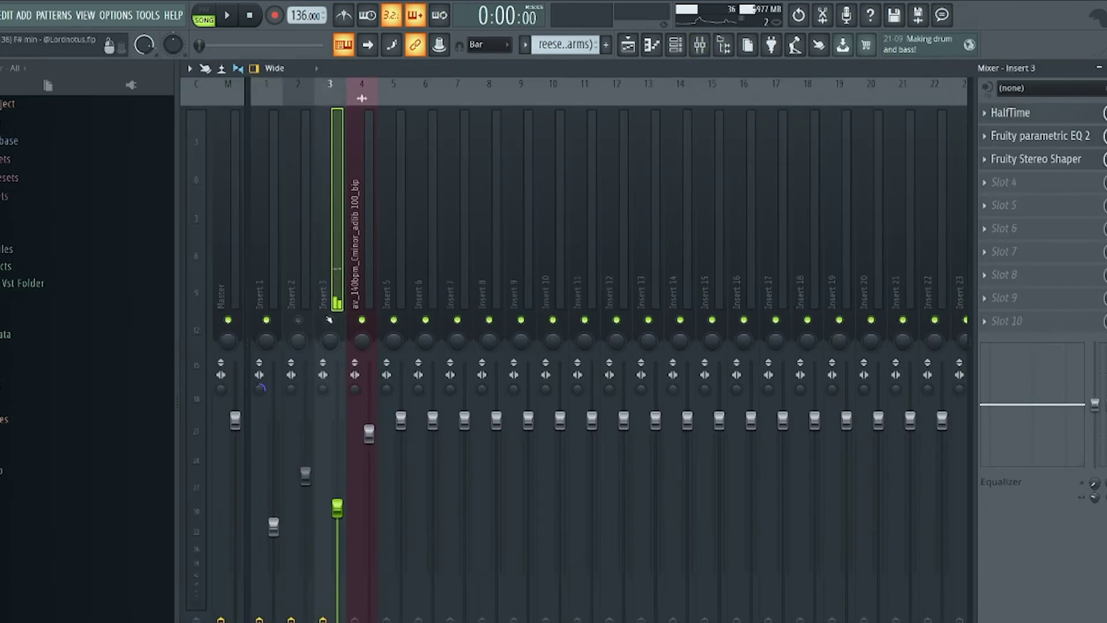
click(628, 44)
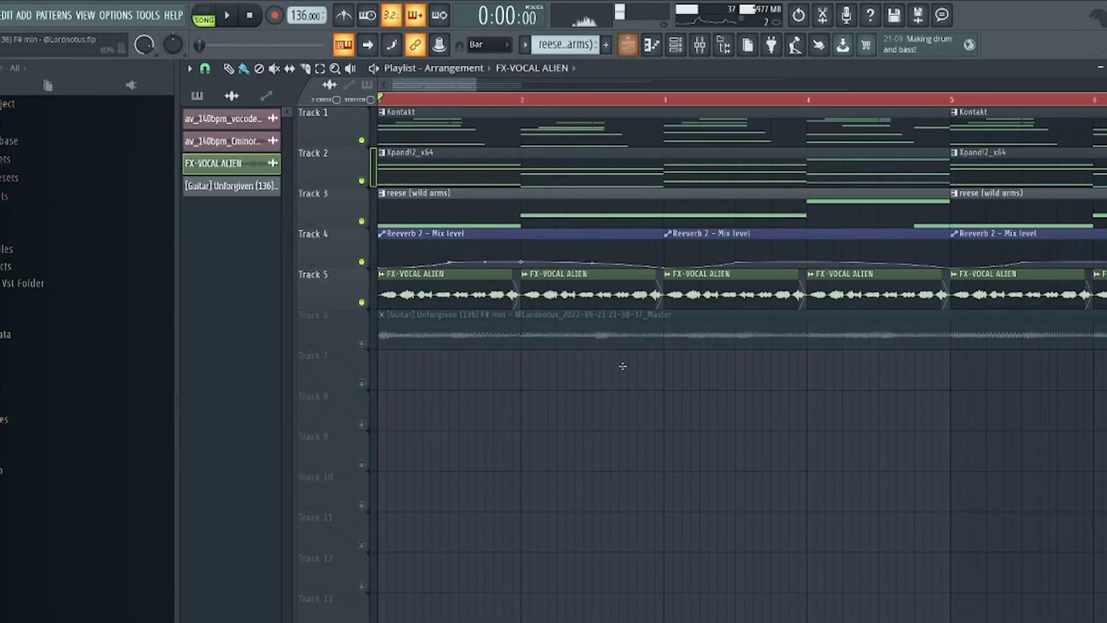
Solo the rendered [Guitar] Unforgiven master on Track 6 in the playlist and play it
key(F6)
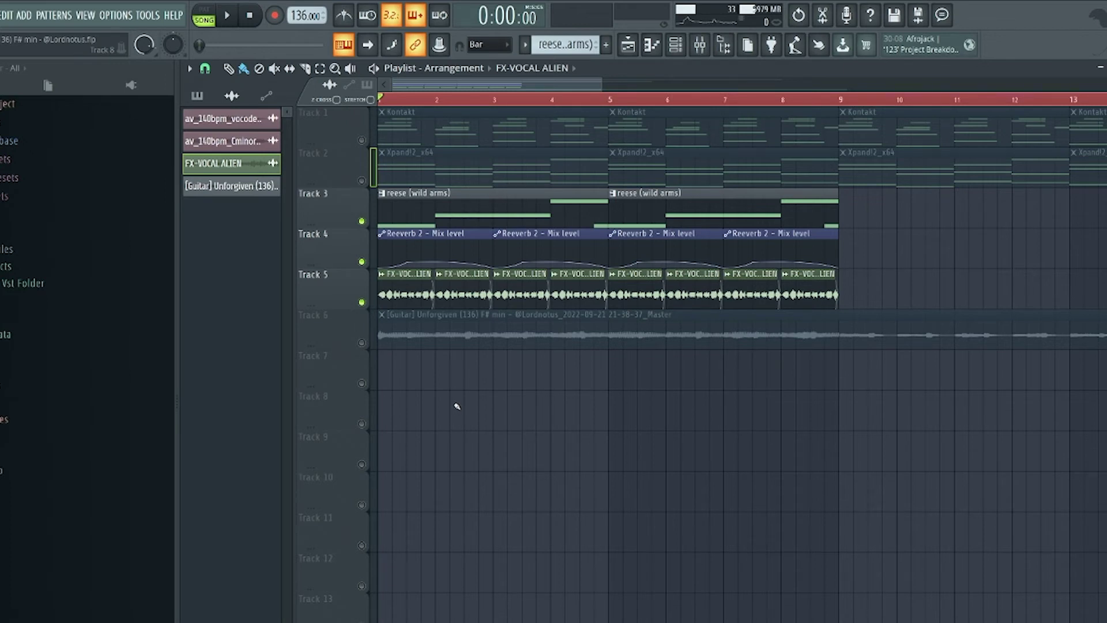
key(space)
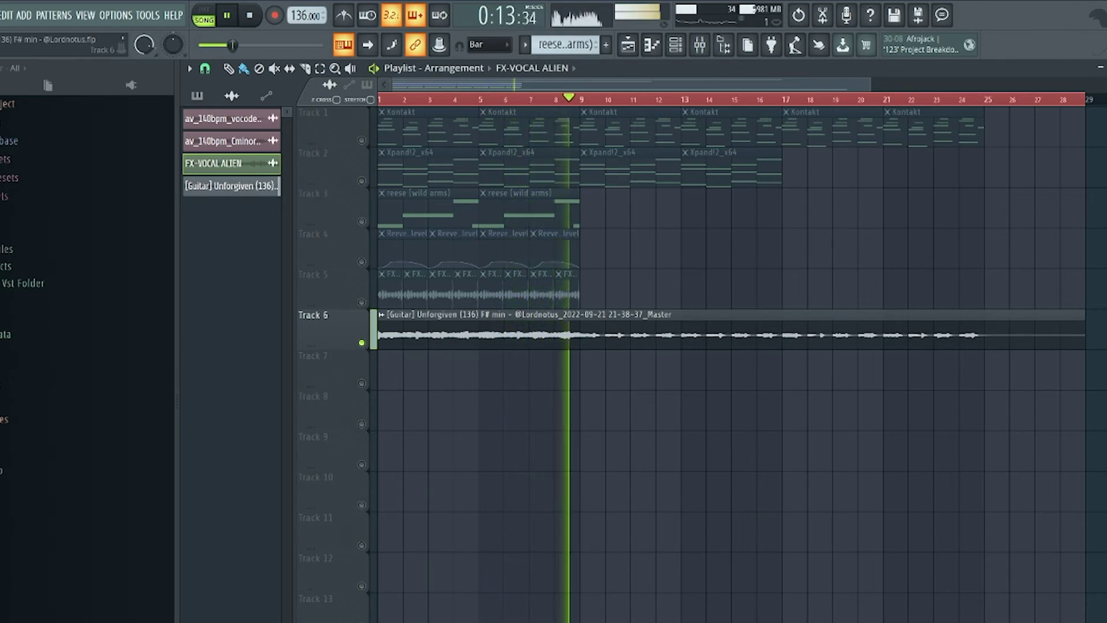
key(space)
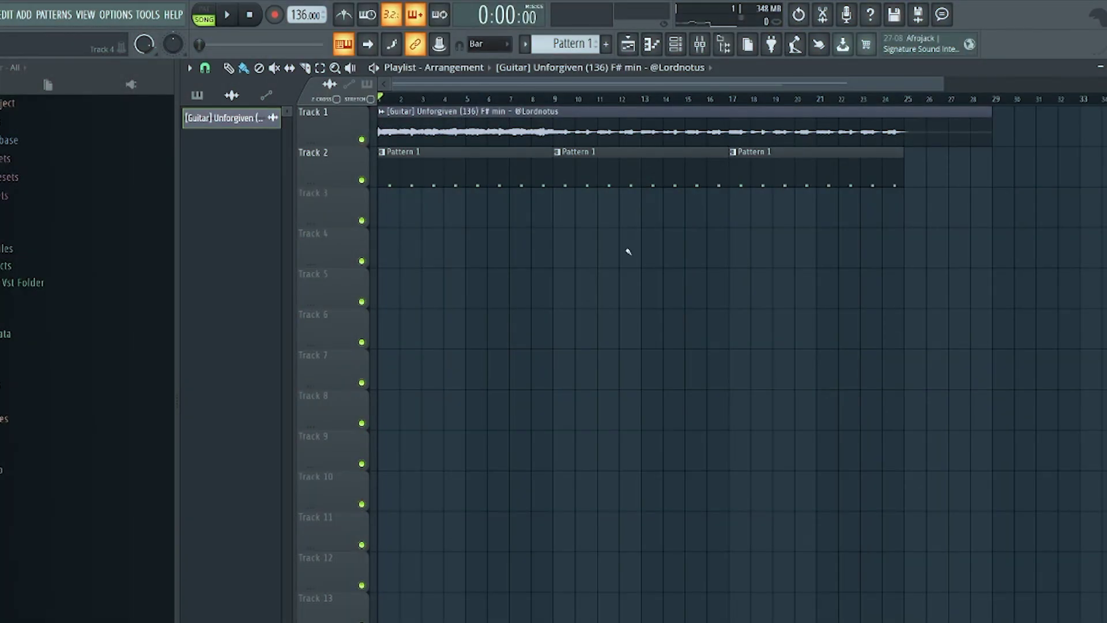
Show all channels in the drum project's channel rack and load a clap sample into the Sampler channel
key(F6)
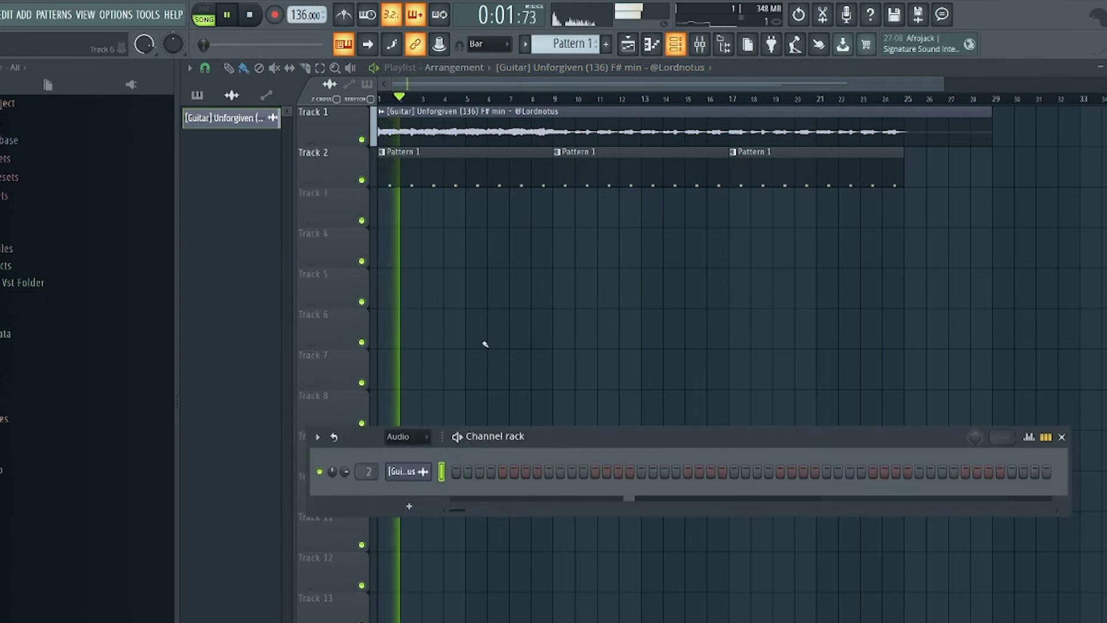
click(417, 442)
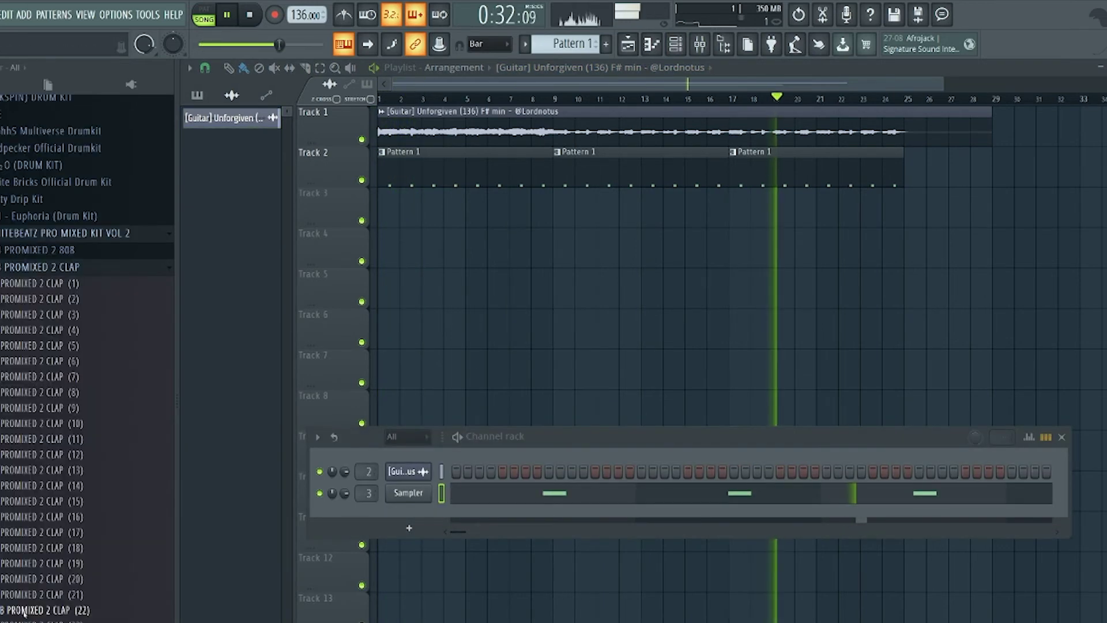
drag(343, 534, 402, 493)
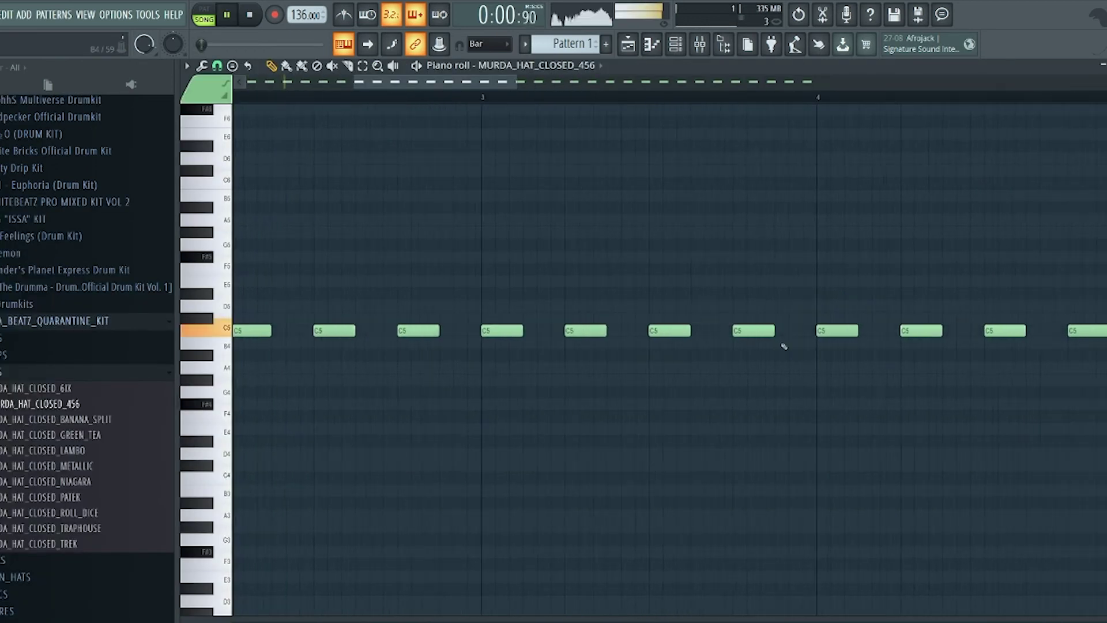
Create a fast roll of short C5 notes for MURDA_HAT_CLOSED_456 in the last beat of bar 3, deleting the extra note
click(756, 330)
click(780, 330)
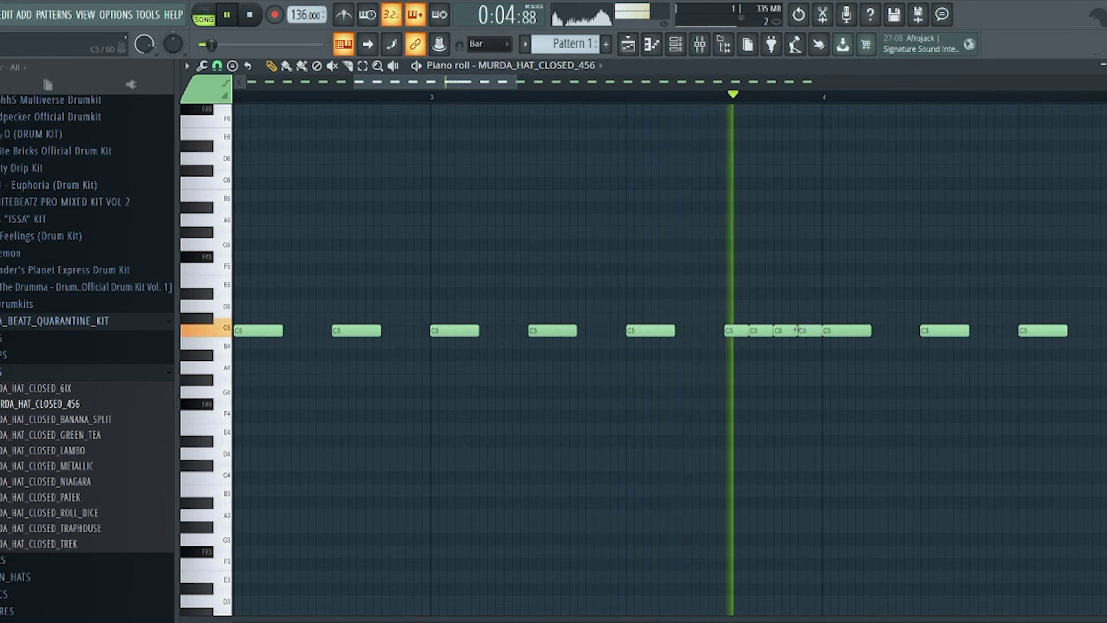
right_click(787, 332)
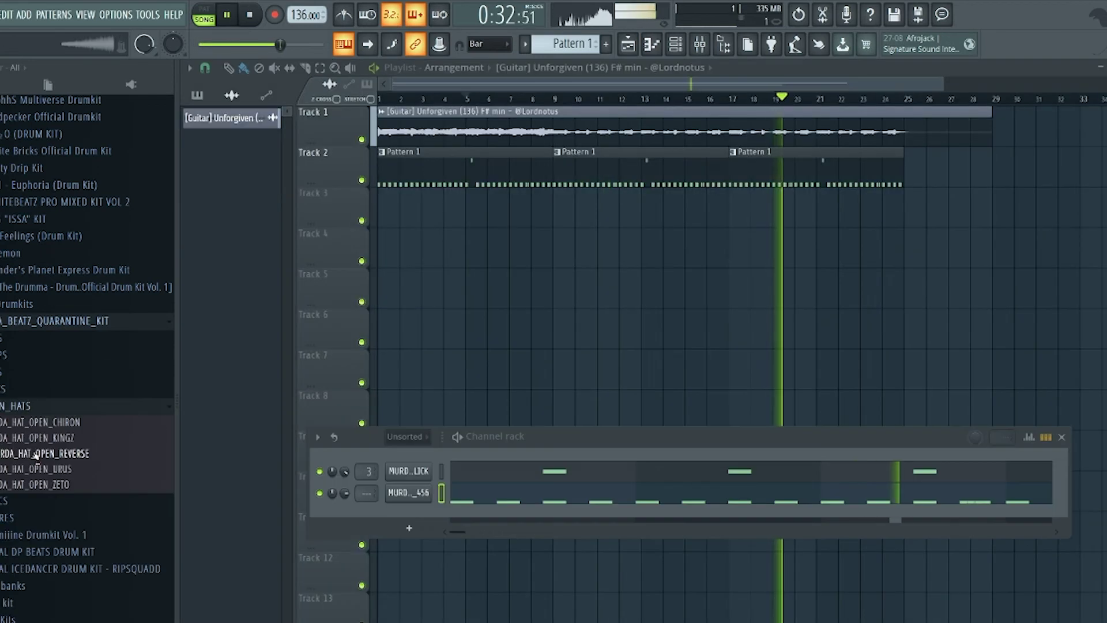
Add MURDA_HAT_OPEN_REVERSE as a new channel with C5 notes at the ends of bars 4 and 8
drag(46, 453, 433, 514)
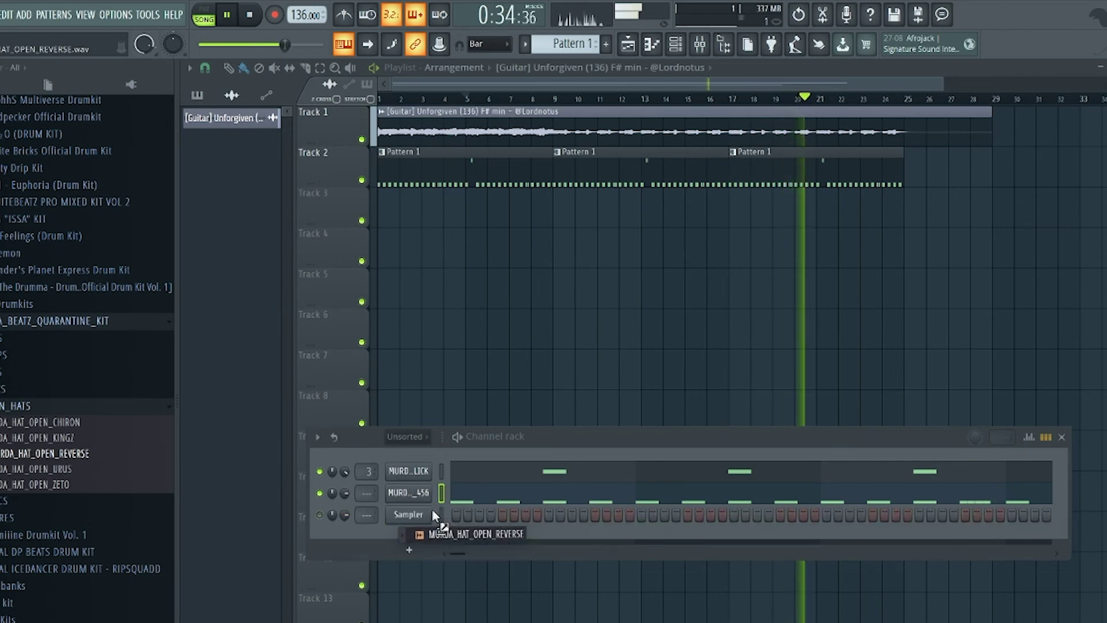
right_click(409, 514)
click(398, 510)
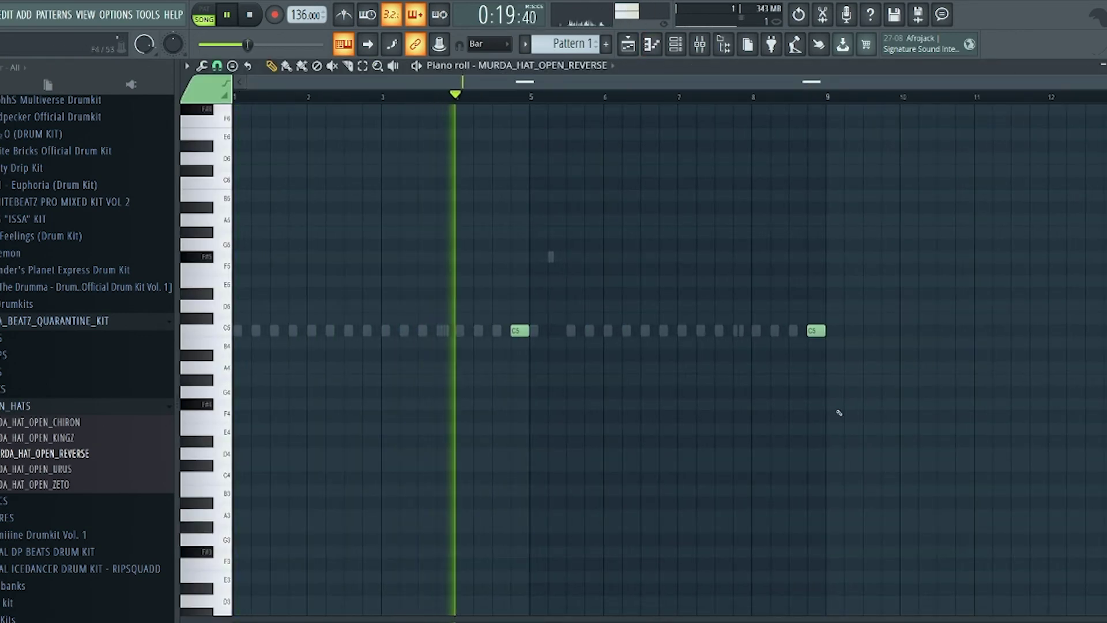
Select all MURDA_HAT_OPEN_REVERSE notes and randomize their levels with the piano roll randomizer
drag(839, 413, 378, 250)
key(alt+r)
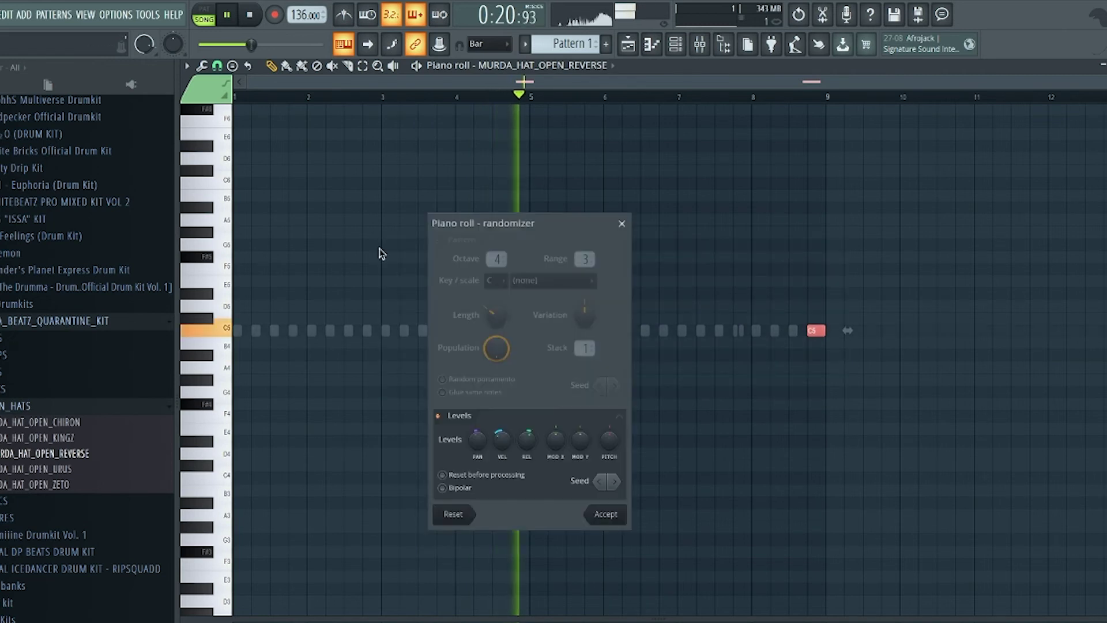
click(620, 519)
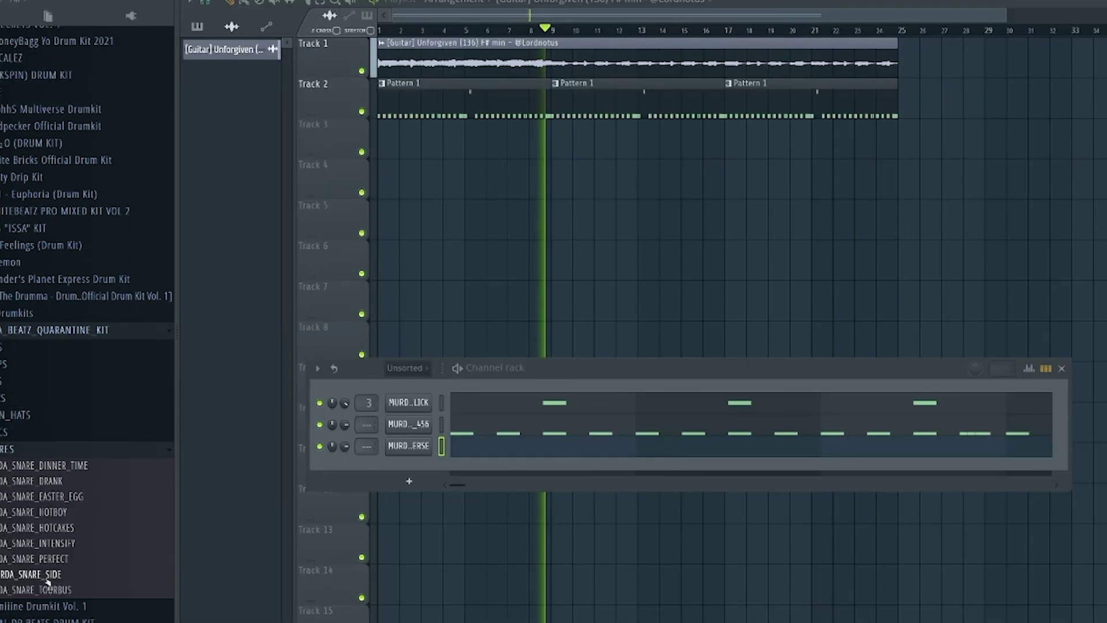
Add the MURDA_SNARE_SIDE and MURDA_808_GOYARD_E samples as new channels in the channel rack
drag(34, 574, 428, 471)
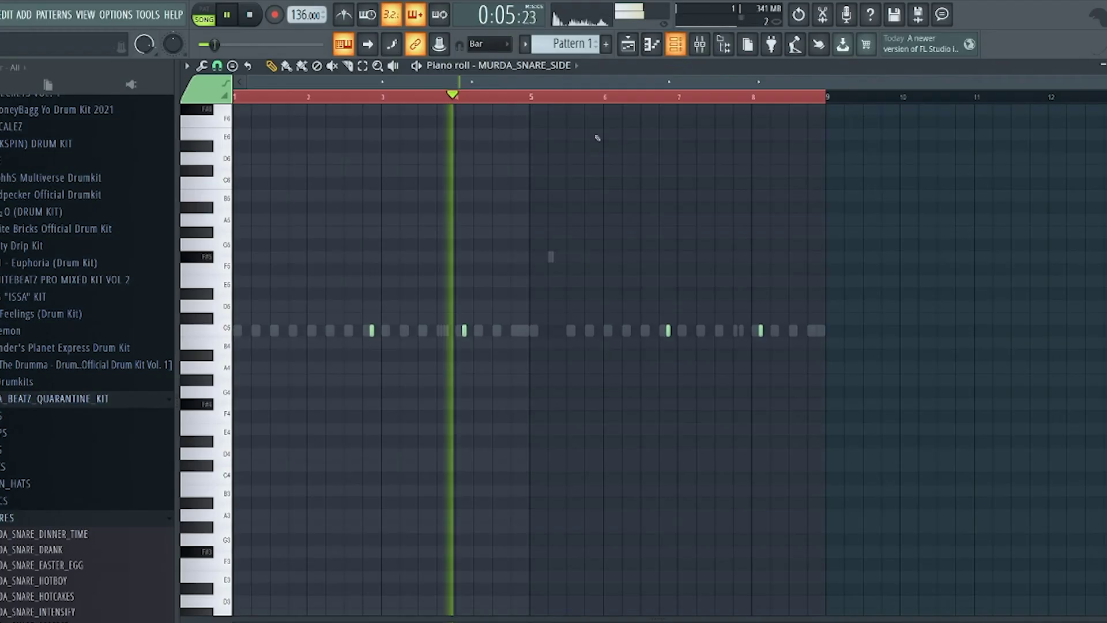
key(F6)
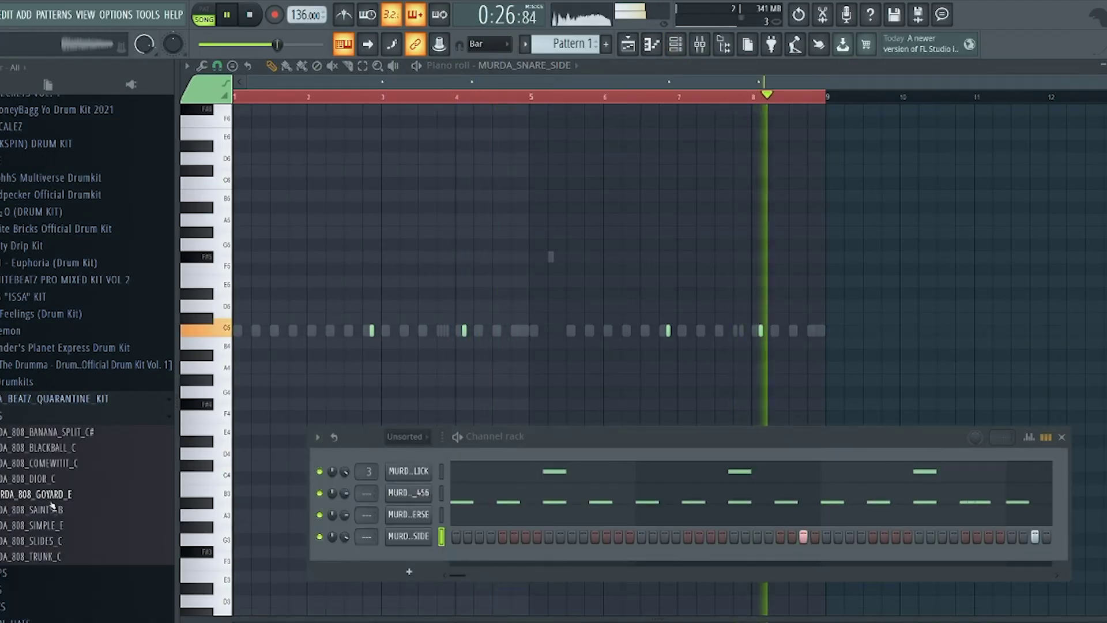
drag(52, 507, 416, 562)
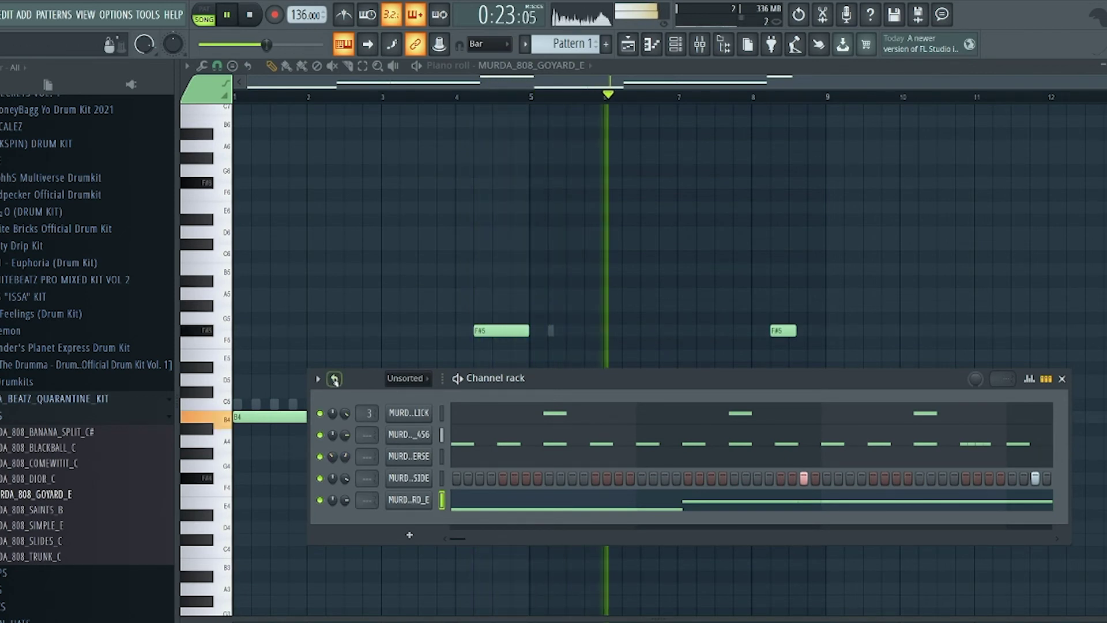
Add the [PERC] - Over sample from the drum kits as a new channel in the channel rack
key(F6)
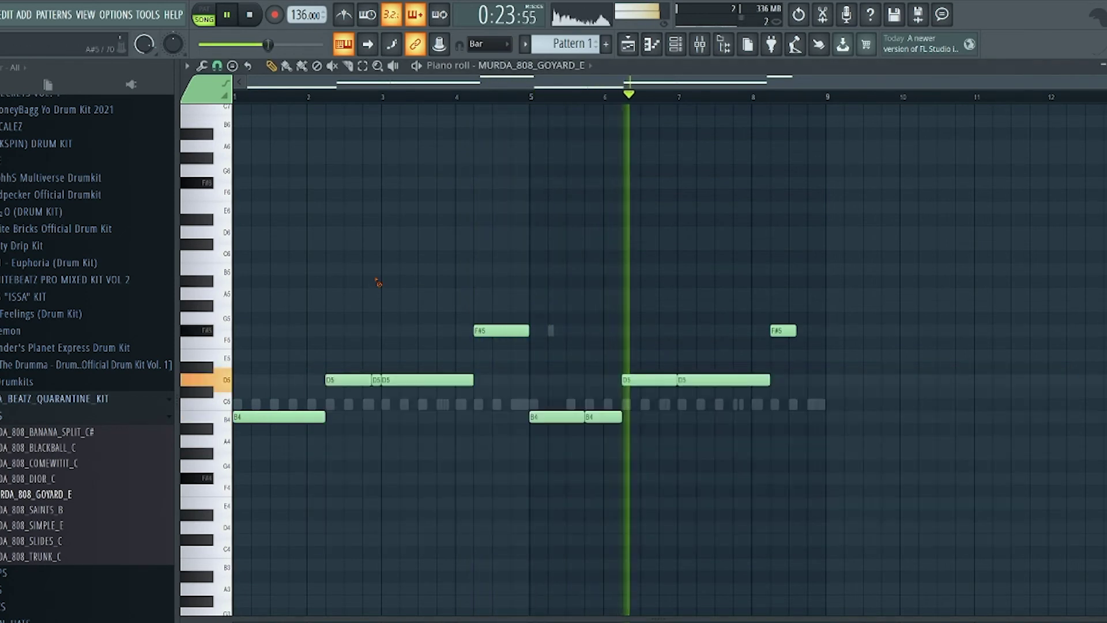
click(42, 416)
scroll(29, 444, up, 3)
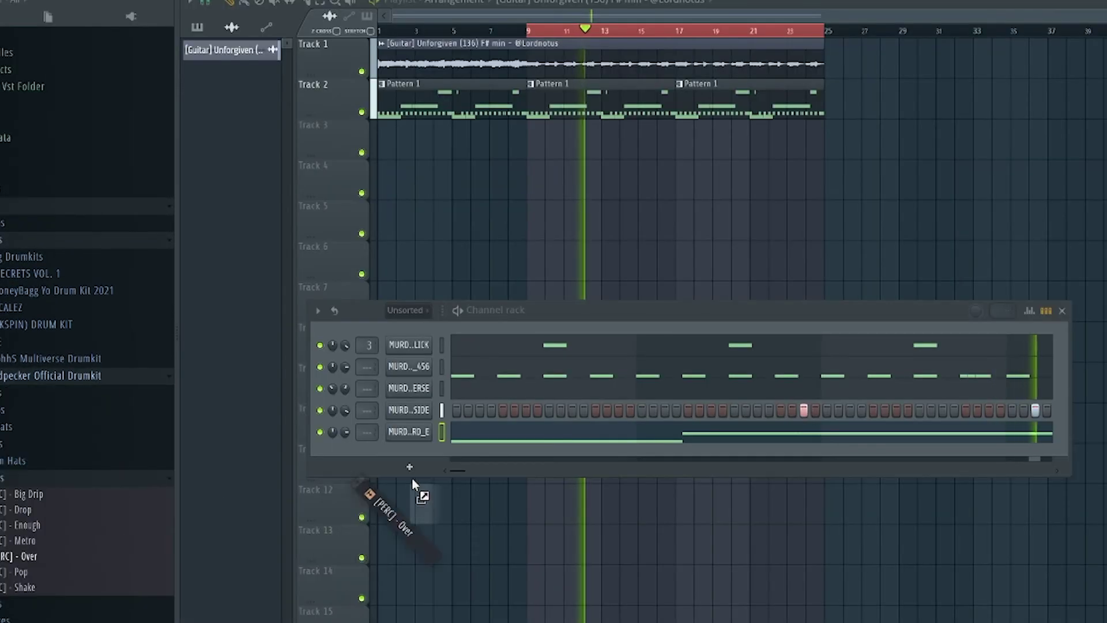
drag(412, 477, 413, 453)
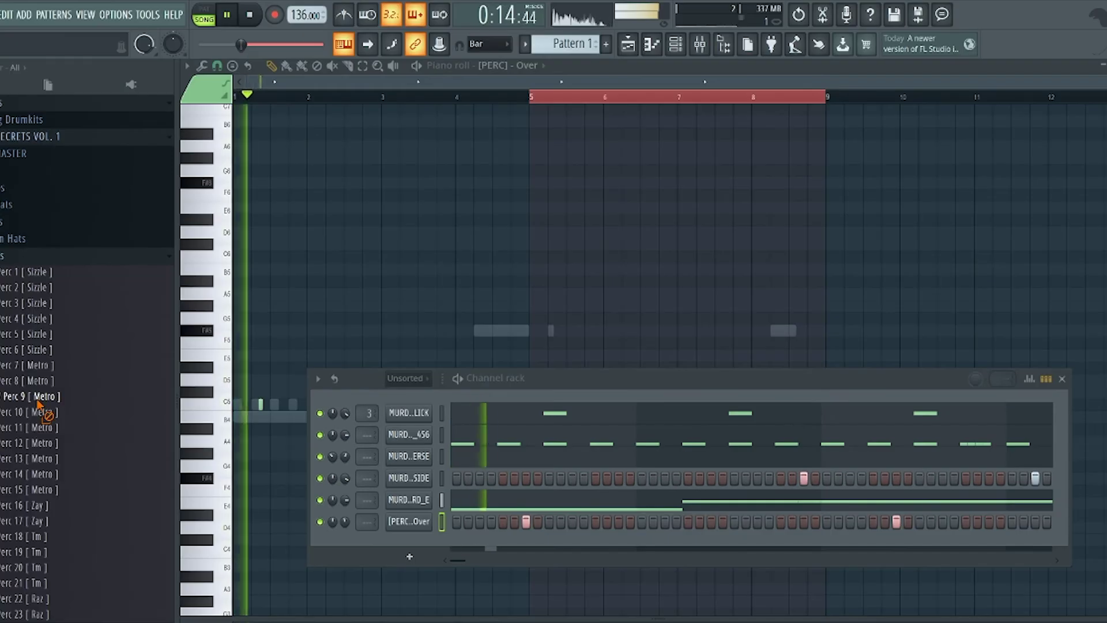
Find the open hats in the drum kit and add RAZ Open Hat 1 [ 808 Mafia ] as a new channel
drag(37, 403, 11, 242)
click(11, 243)
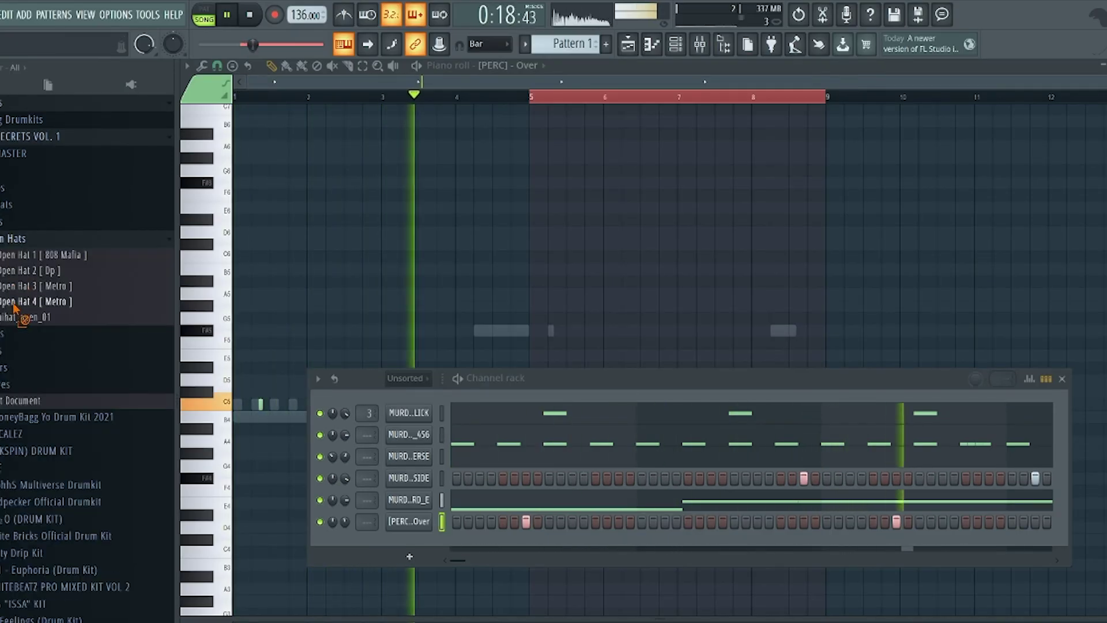
drag(46, 254, 406, 543)
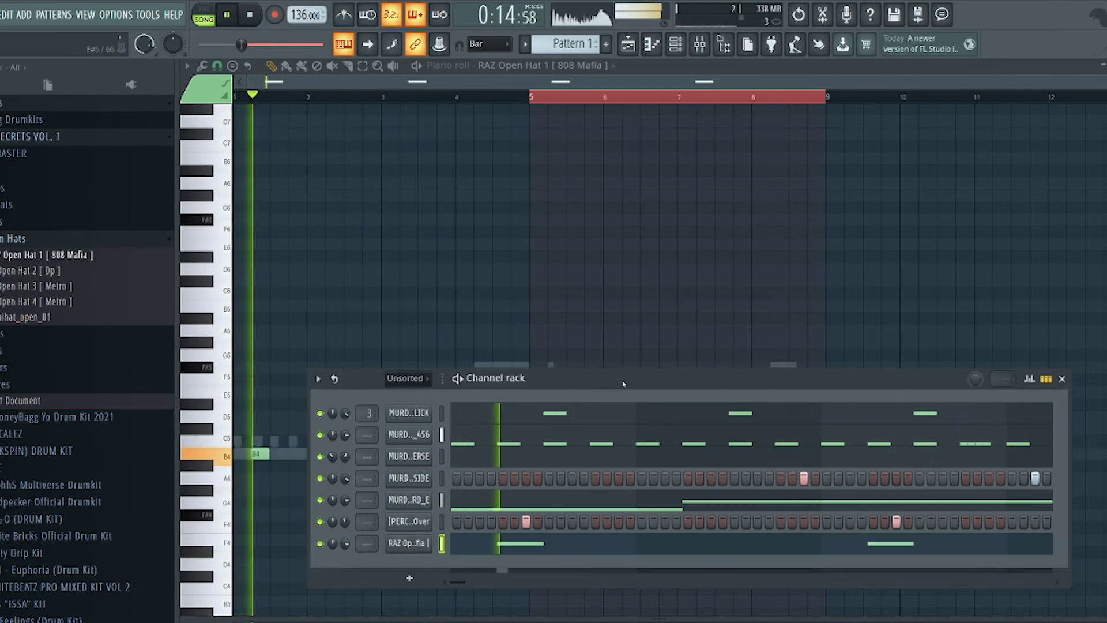
Set the channel rack's group filter to All to include the guitar audio clip with the drum channels
click(407, 379)
click(404, 390)
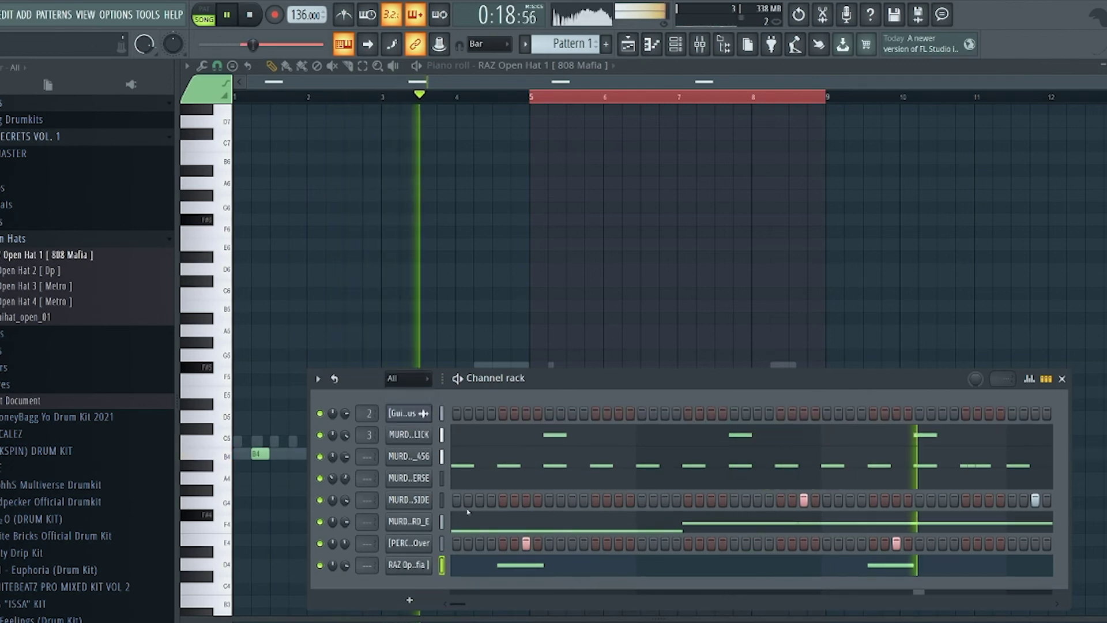
key(space)
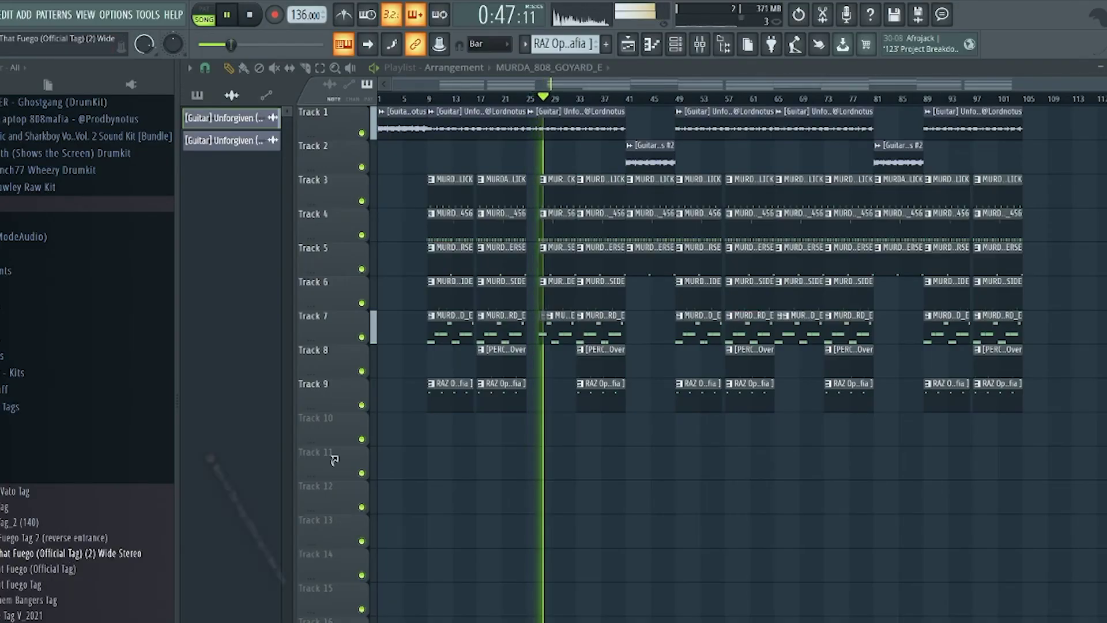
Place the Notus Got That Fuego (Official Tag) (2) Wide Stereo sample at the start of Track 9 in the playlist
drag(334, 459, 386, 412)
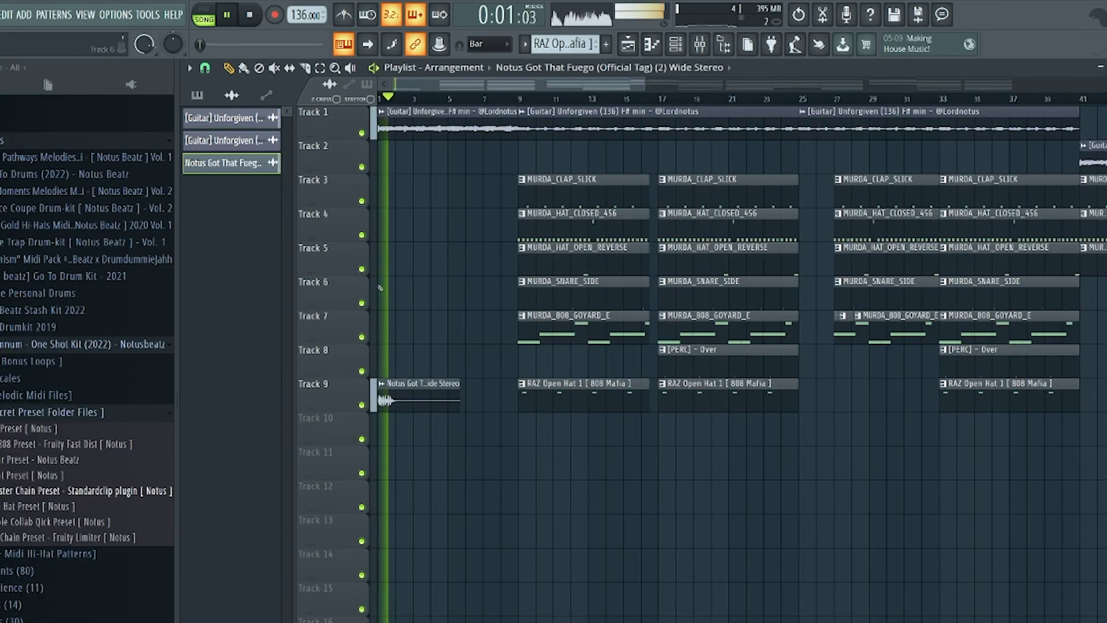
scroll(380, 288, down, 5)
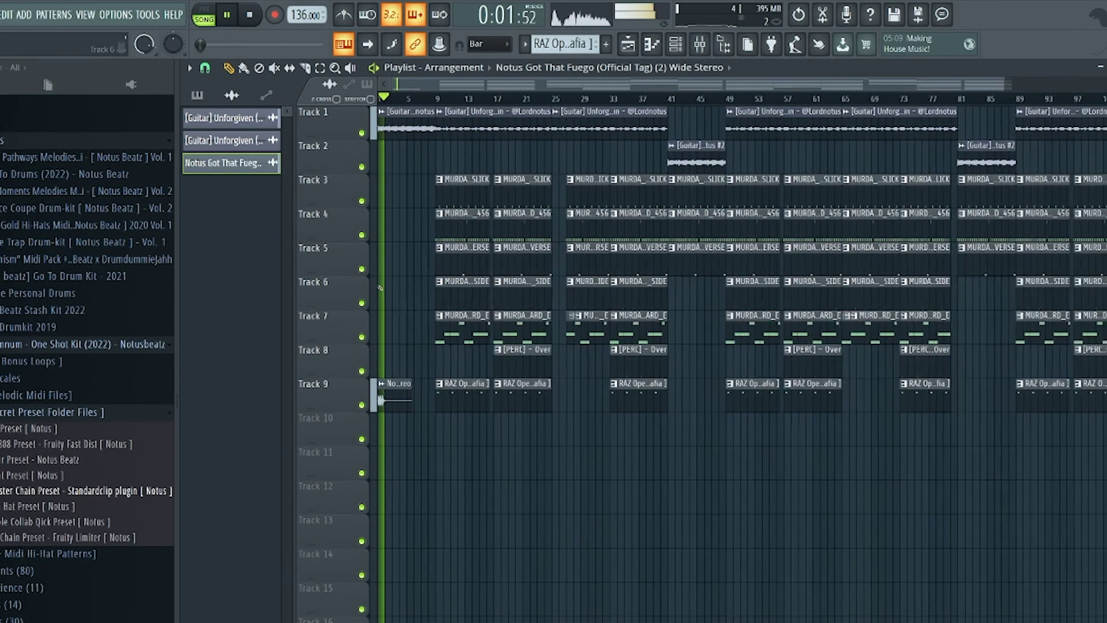